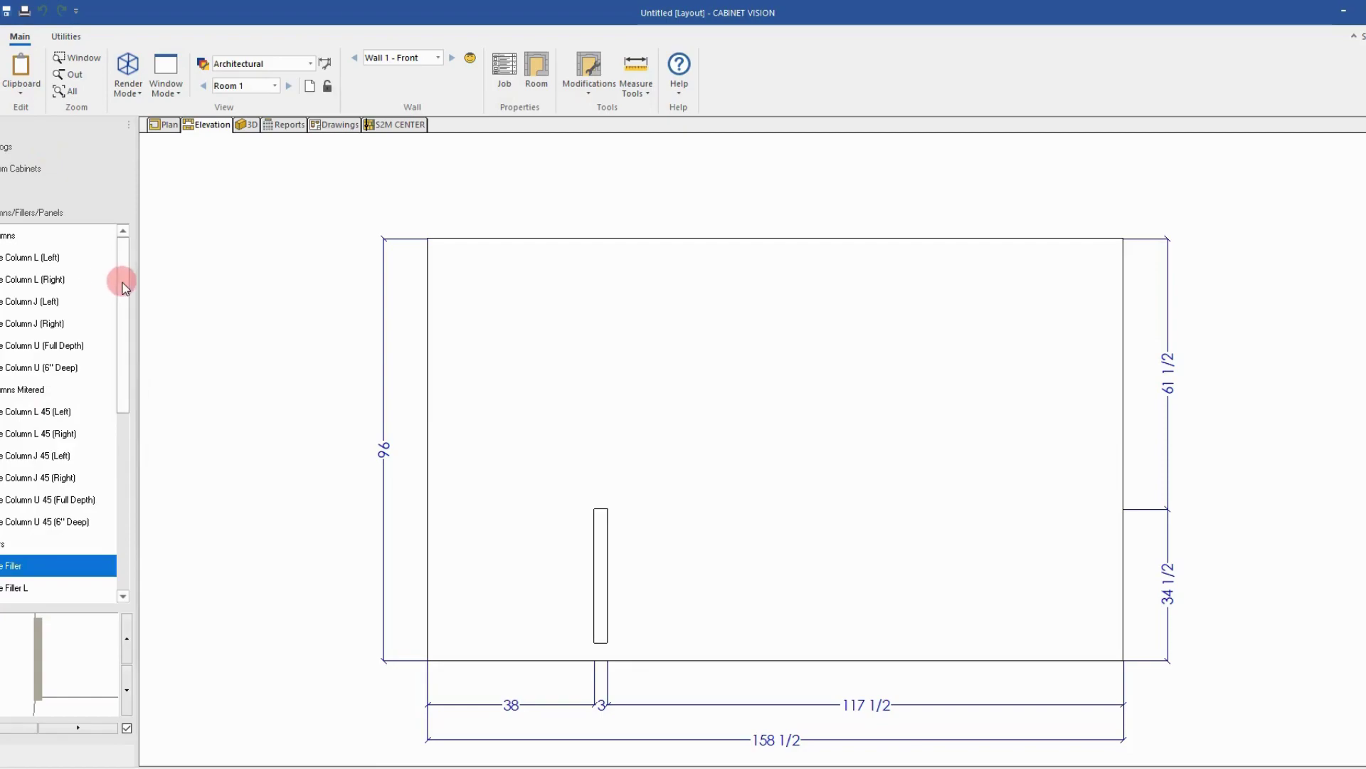
Place a second parametric filler on the wall, about 32 1/2 from the existing base filler, and select it.
drag(125, 287, 118, 475)
click(18, 588)
click(582, 600)
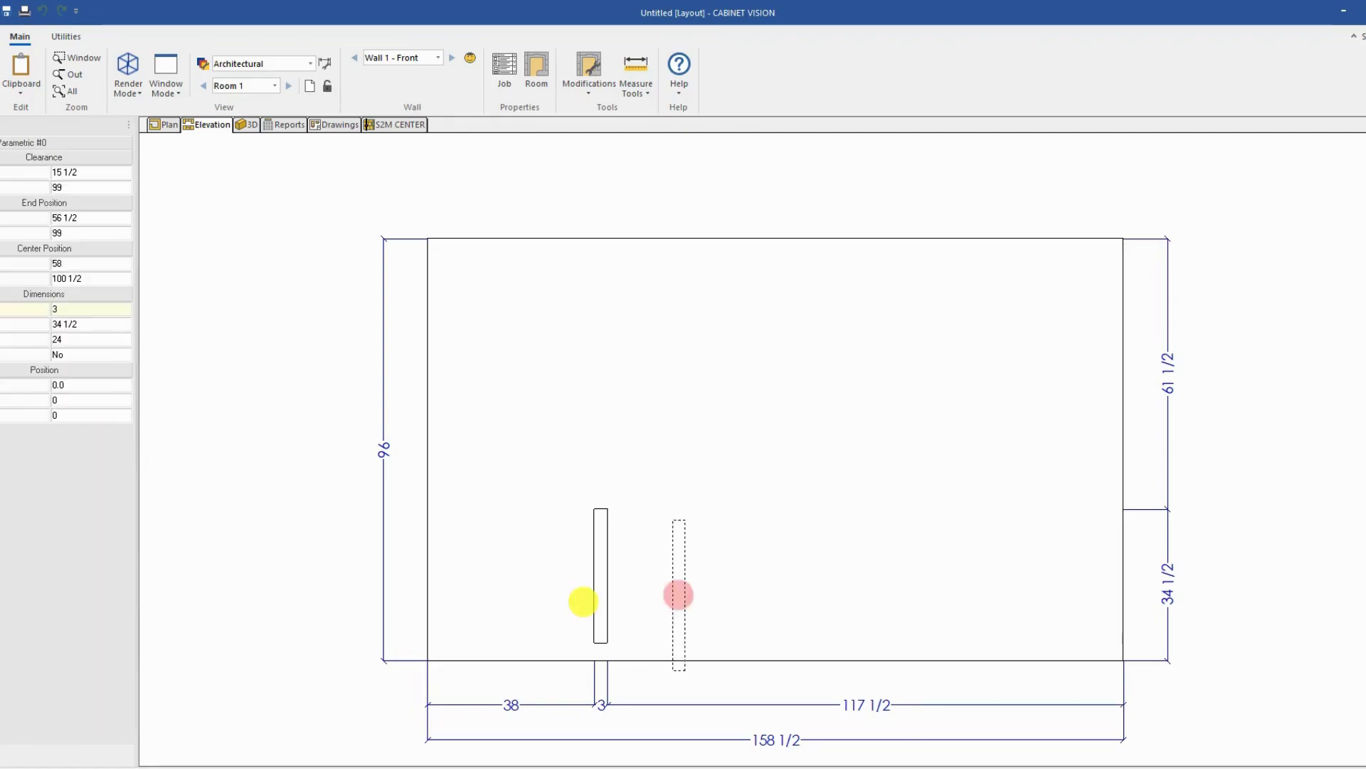
click(757, 561)
right_click(681, 535)
click(754, 593)
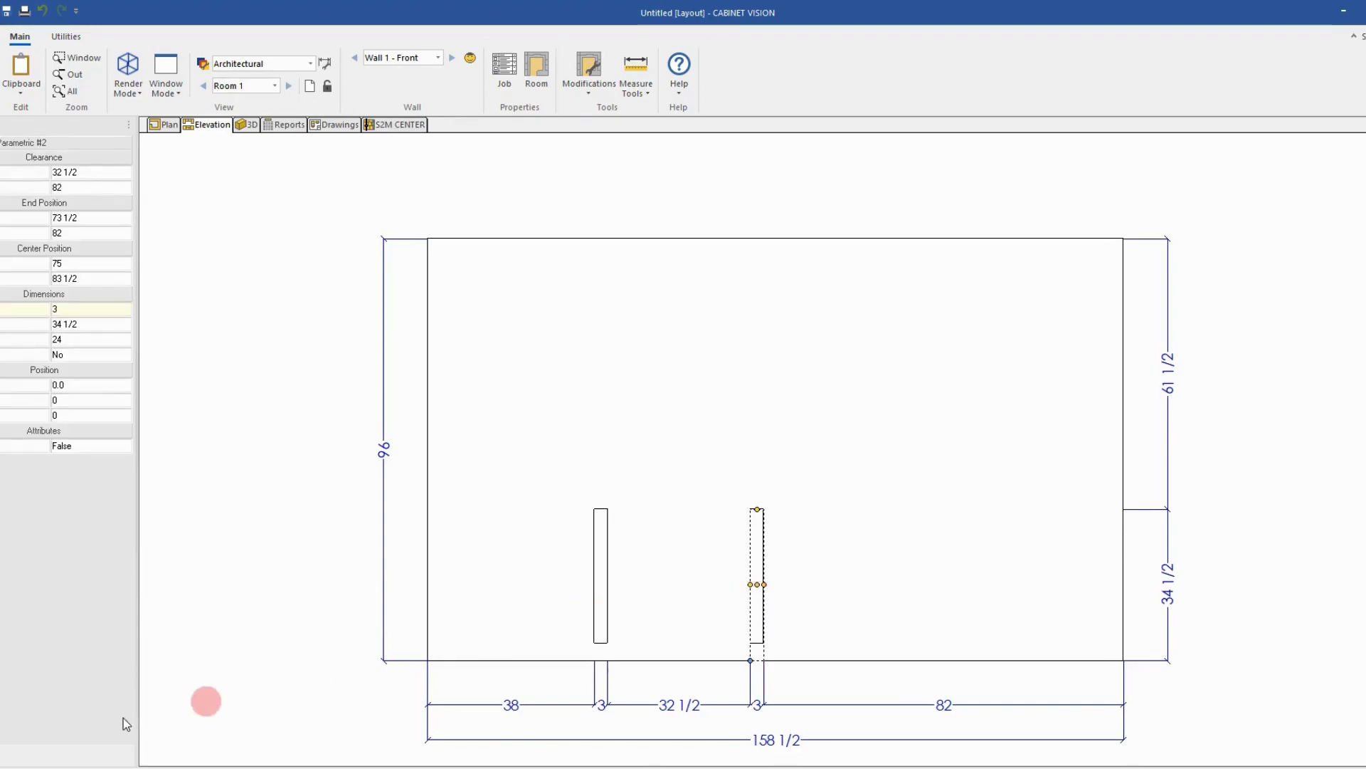
Switch the new parametric filler's attribute to True and back to False to compare the two filler heights.
click(72, 446)
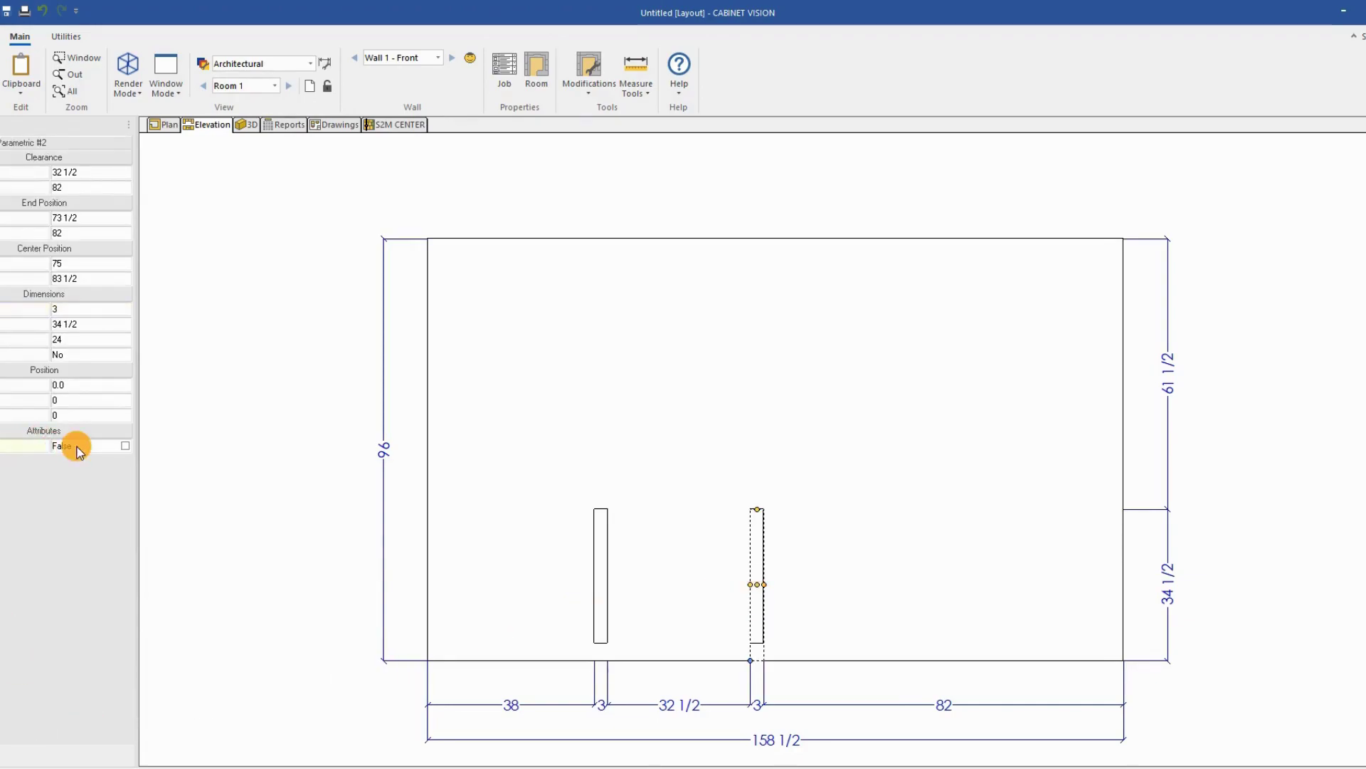
click(125, 446)
click(317, 539)
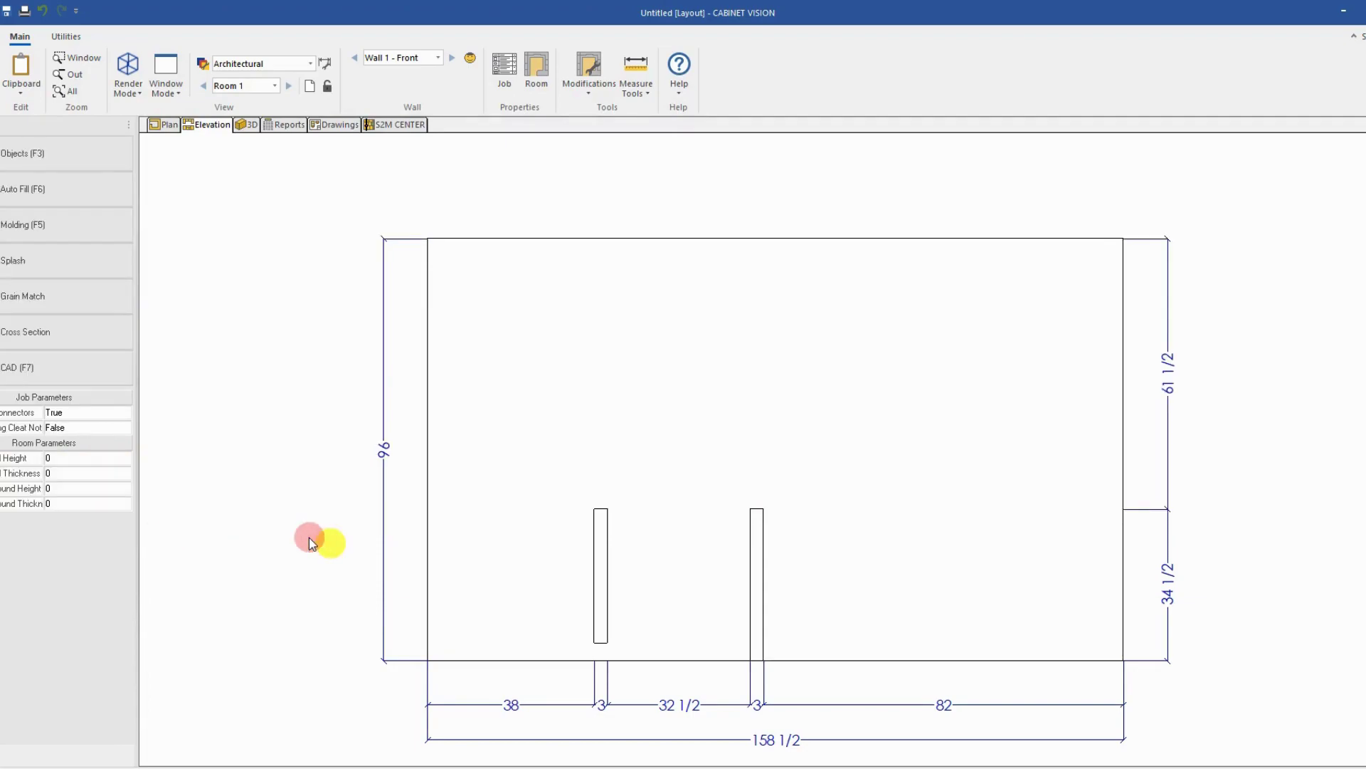
click(757, 595)
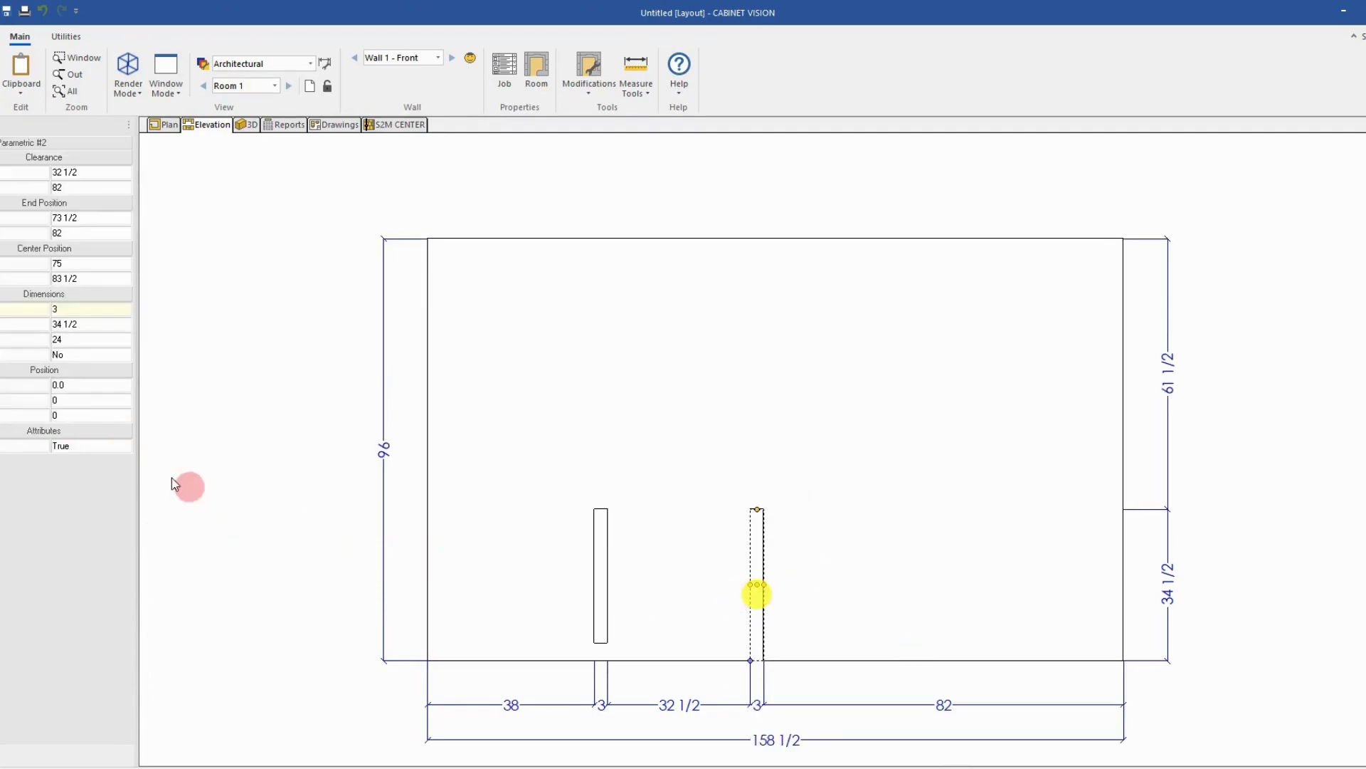
click(125, 446)
click(126, 447)
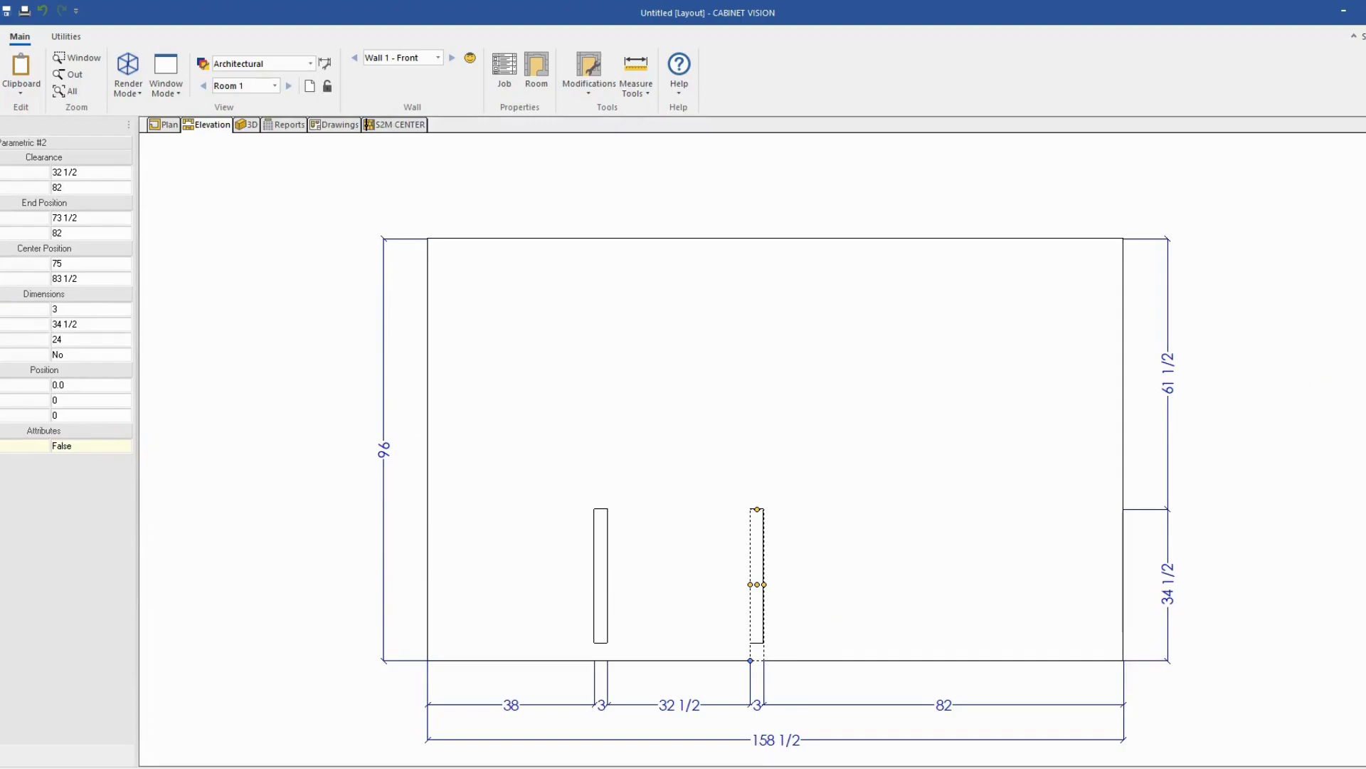
Open the existing base filler in the assembly editor and display its object tree.
click(601, 575)
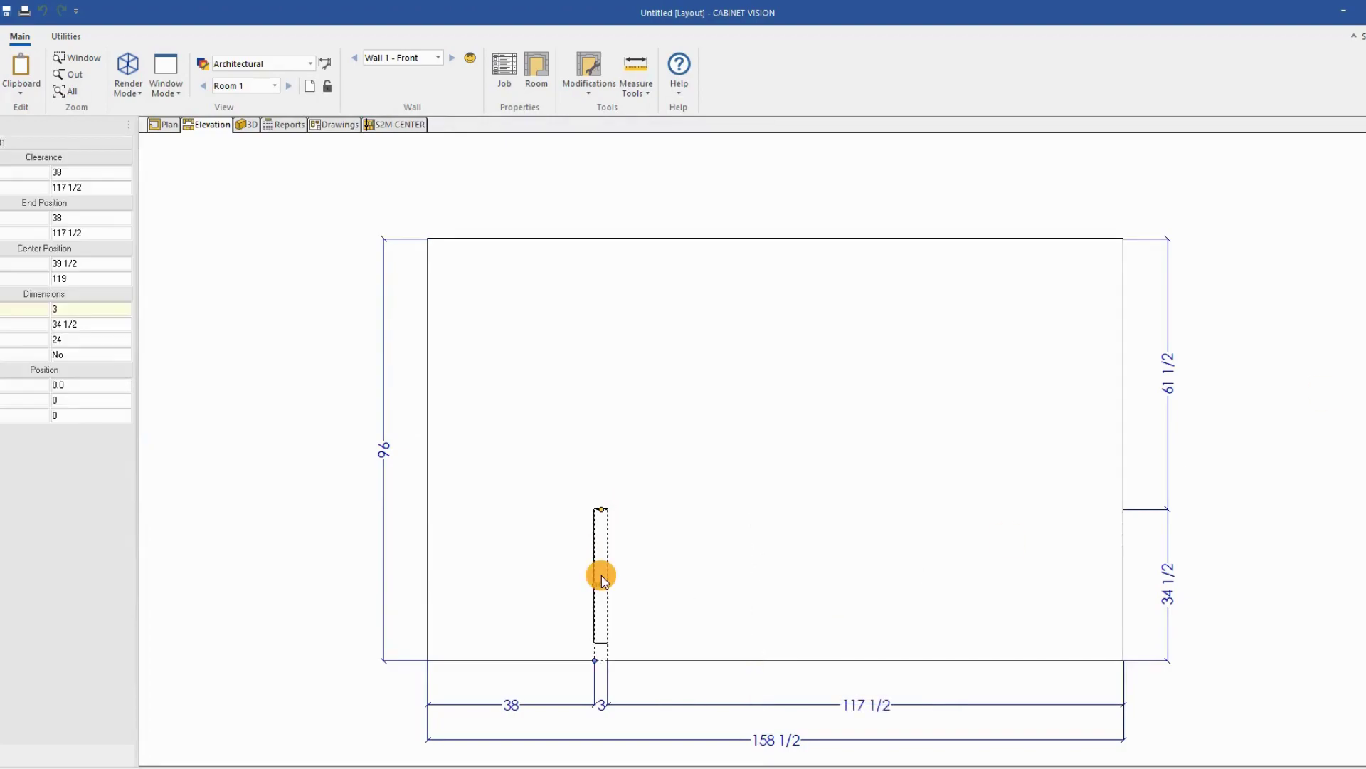
double_click(601, 575)
click(535, 577)
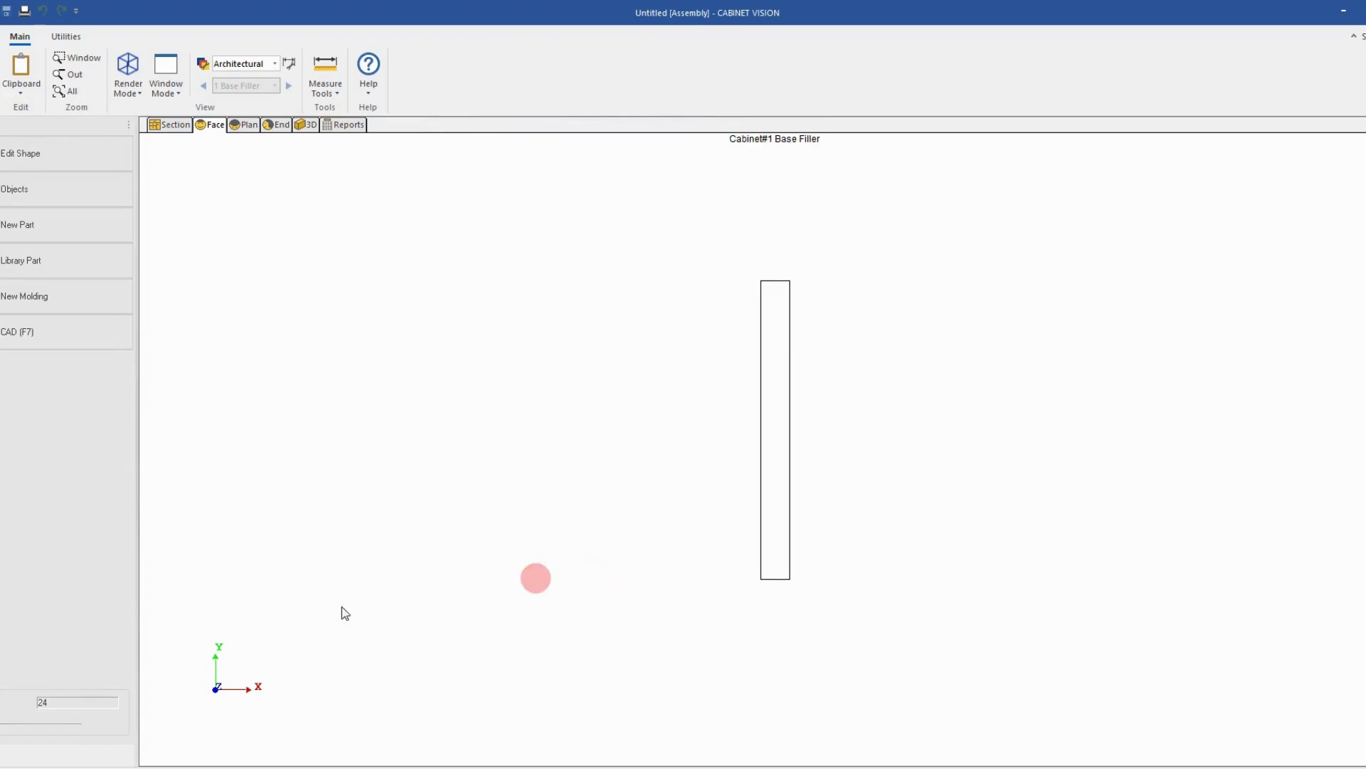
click(14, 189)
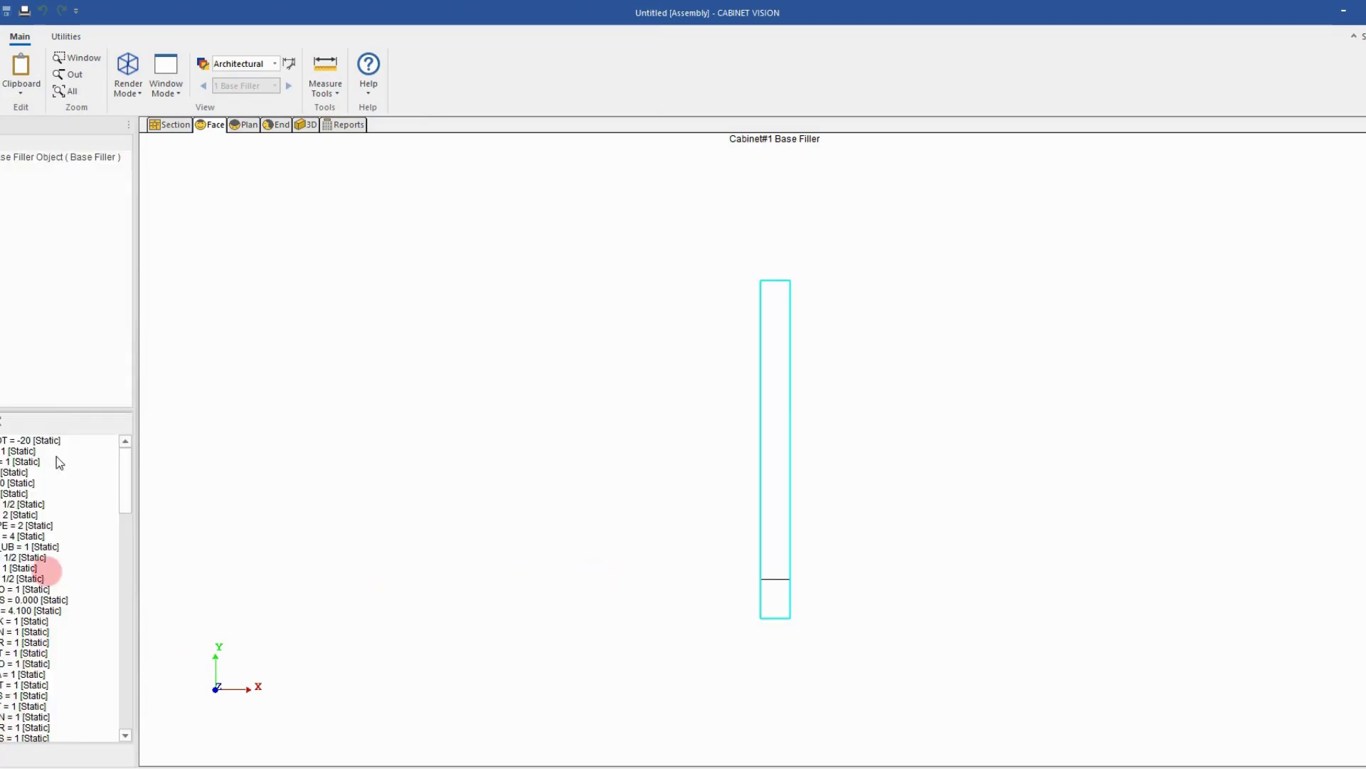
Add a Boolean parameter of Attribute style named tofloor to the base filler, with description Full Height and value 0.
double_click(37, 156)
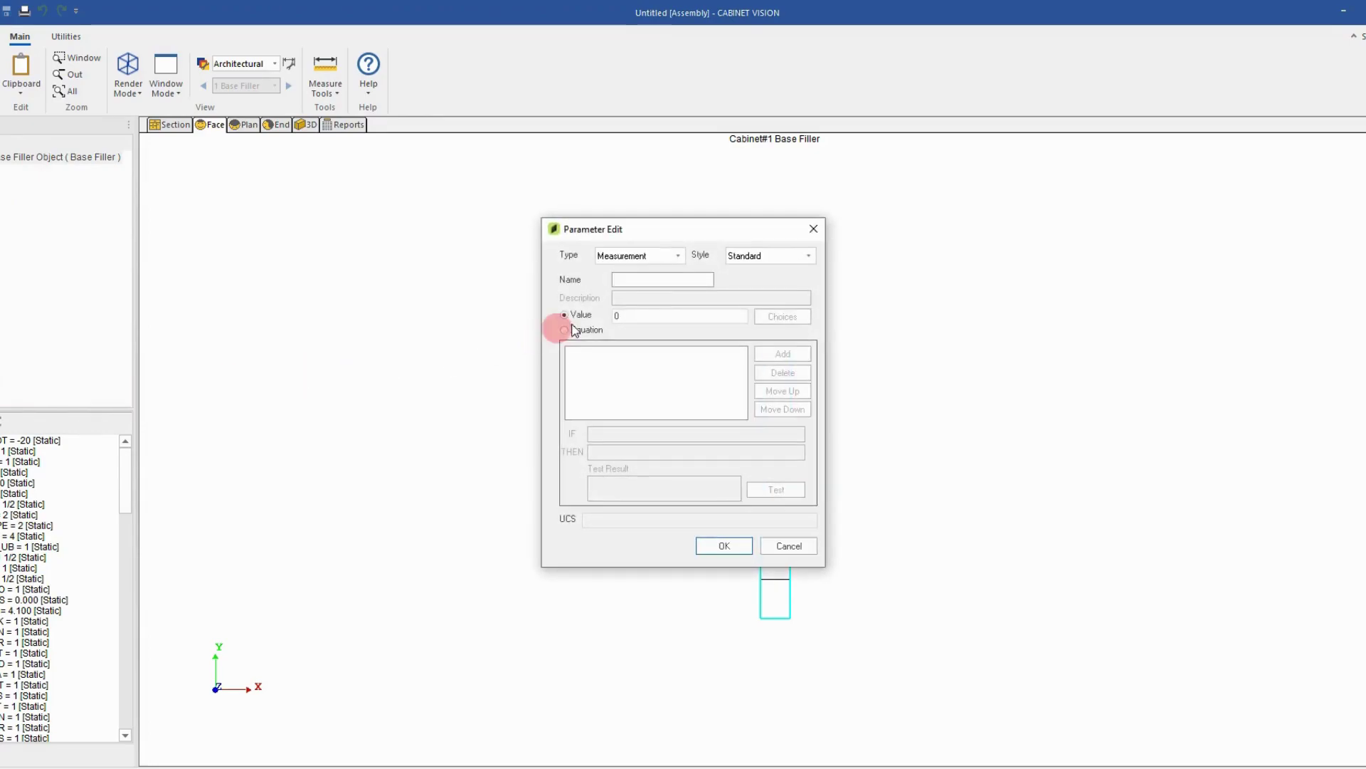
click(668, 259)
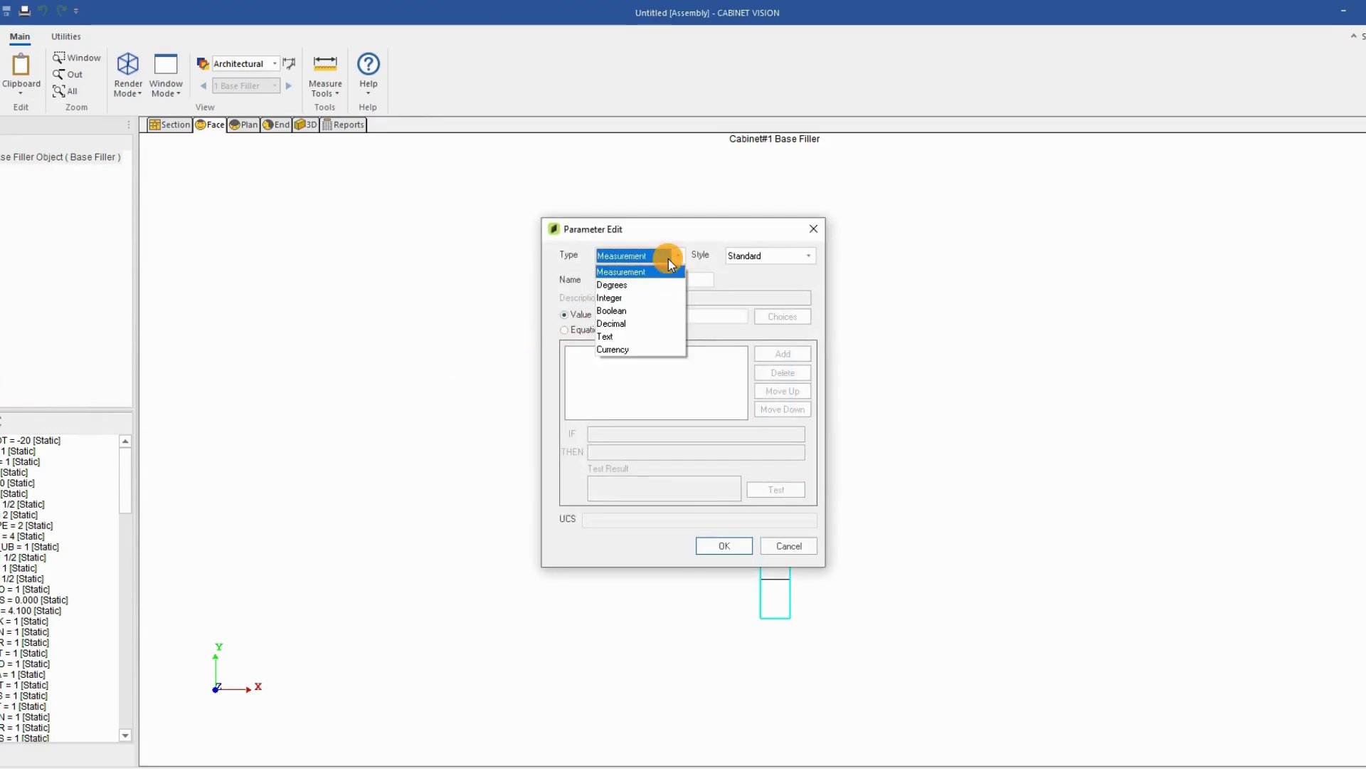
click(655, 309)
click(741, 256)
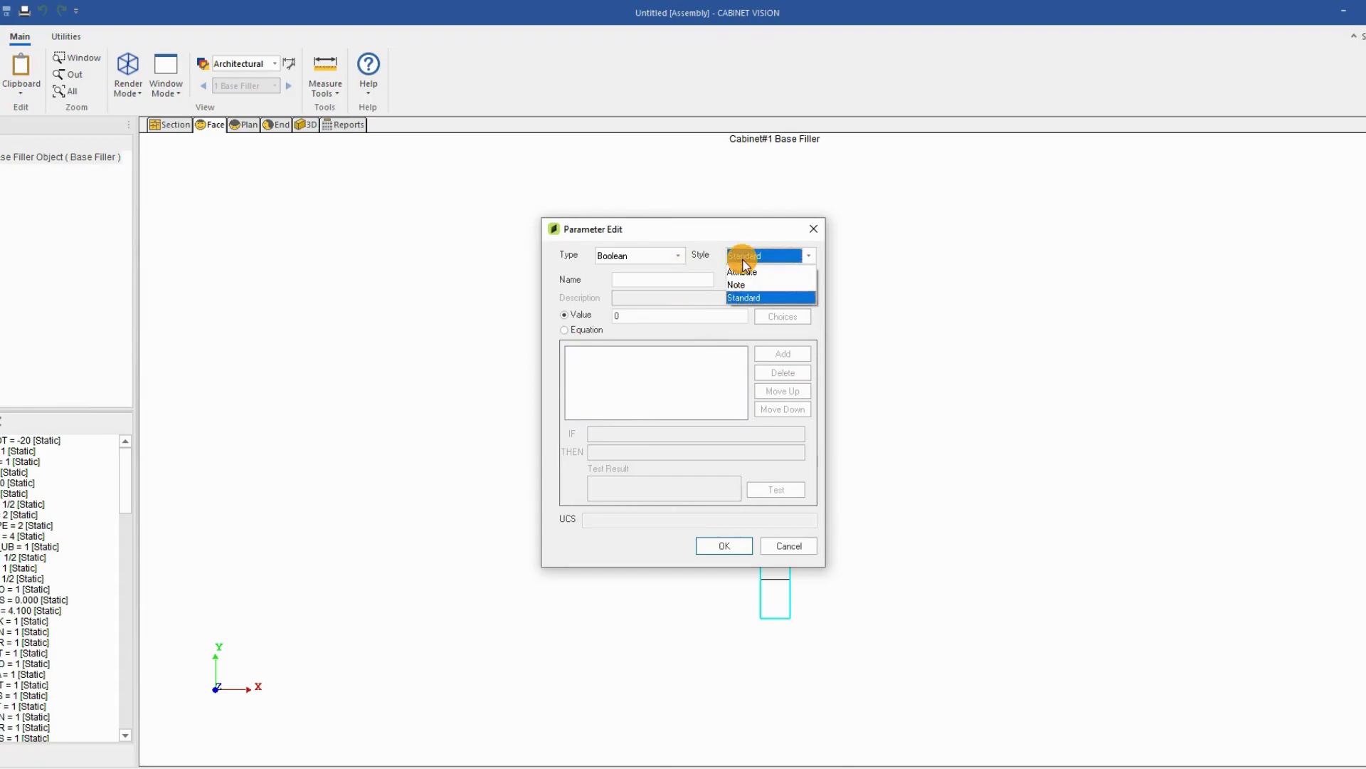
click(746, 270)
click(644, 281)
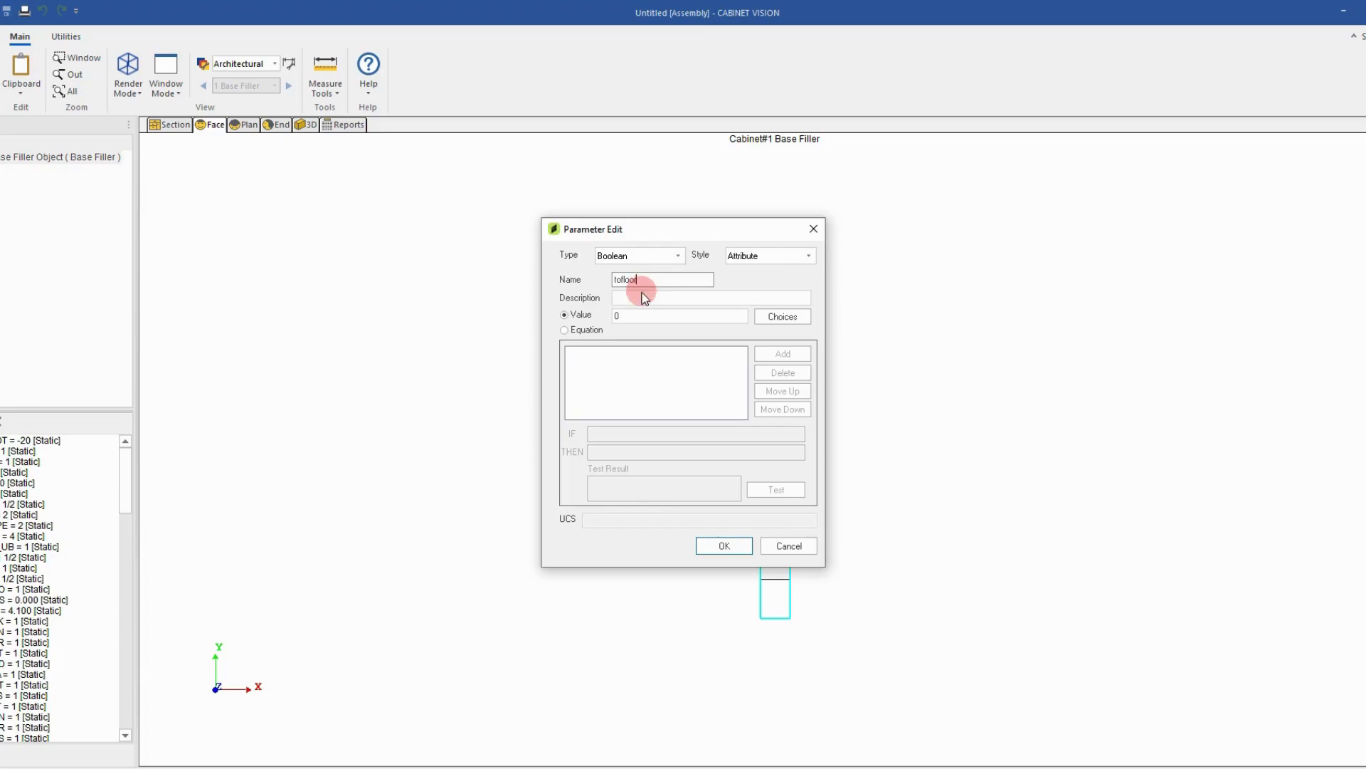
click(641, 300)
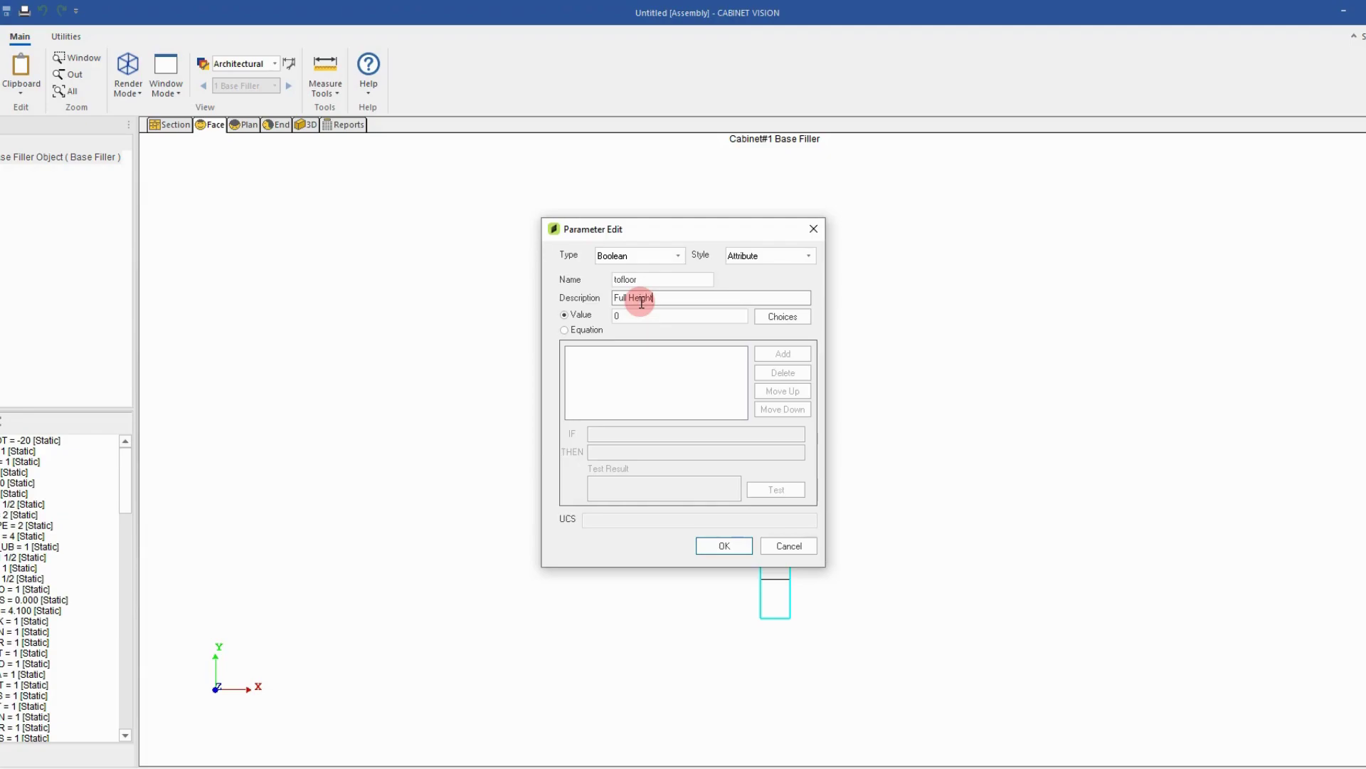
click(612, 317)
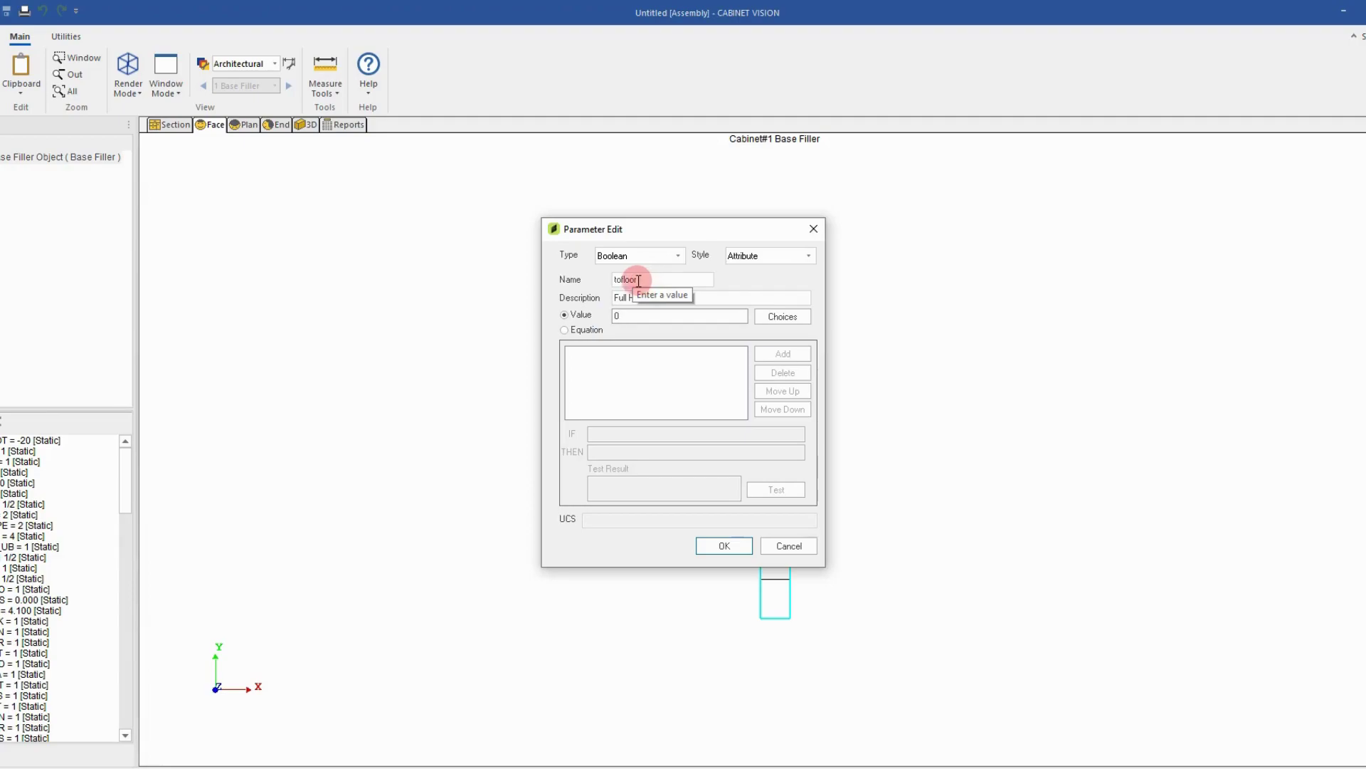
click(725, 546)
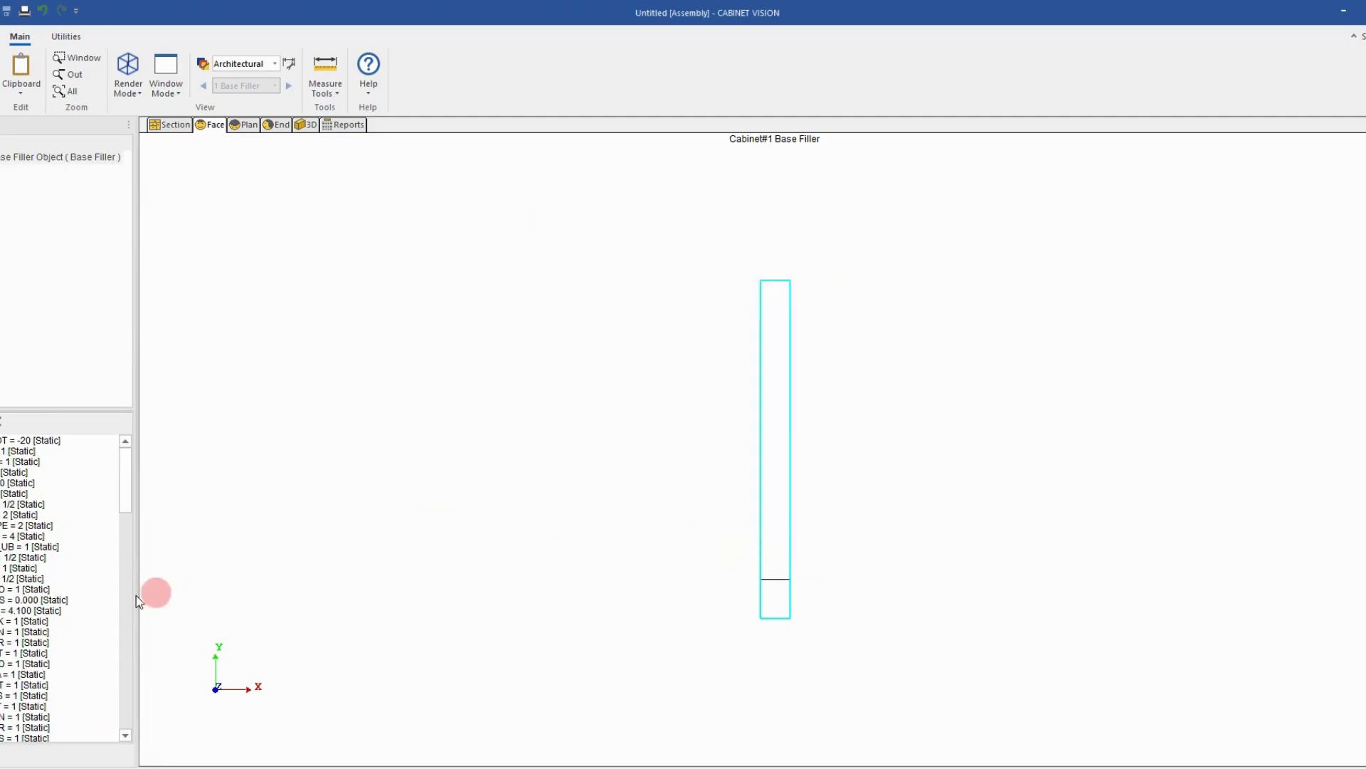
Find the tofloor parameter in the base filler's parameter list, copy its full reference name, and close the object tree.
scroll(32, 569, down, 3)
scroll(32, 570, down, 3)
drag(125, 504, 120, 701)
click(11, 515)
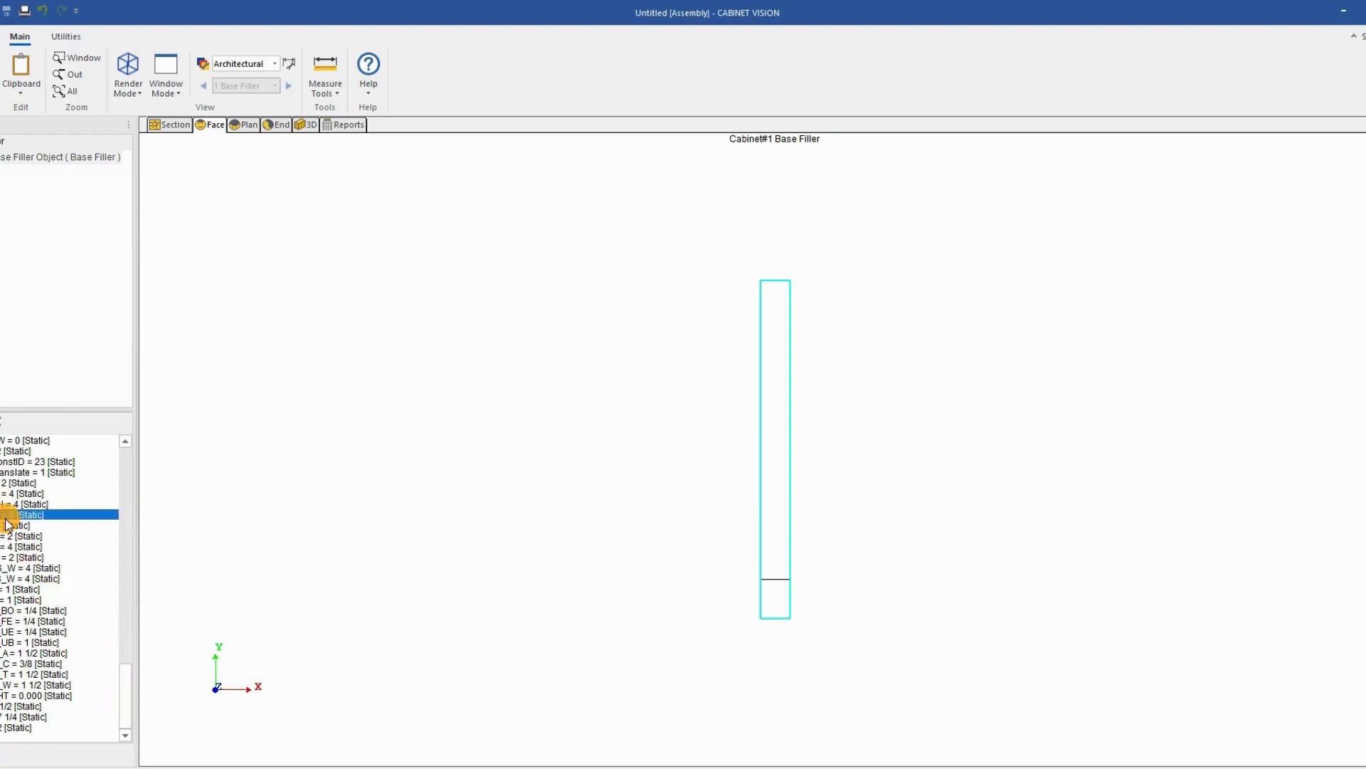
click(4, 142)
right_click(5, 141)
click(22, 195)
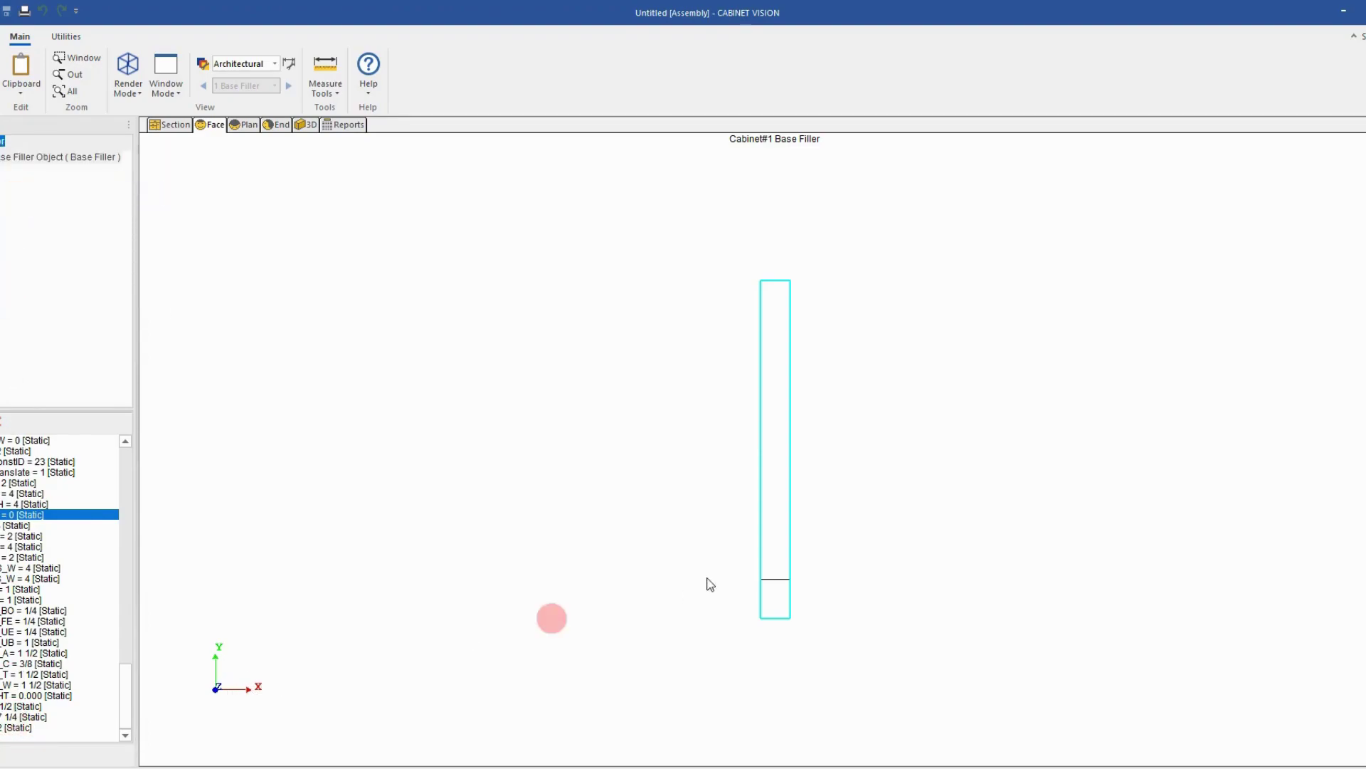
click(4, 755)
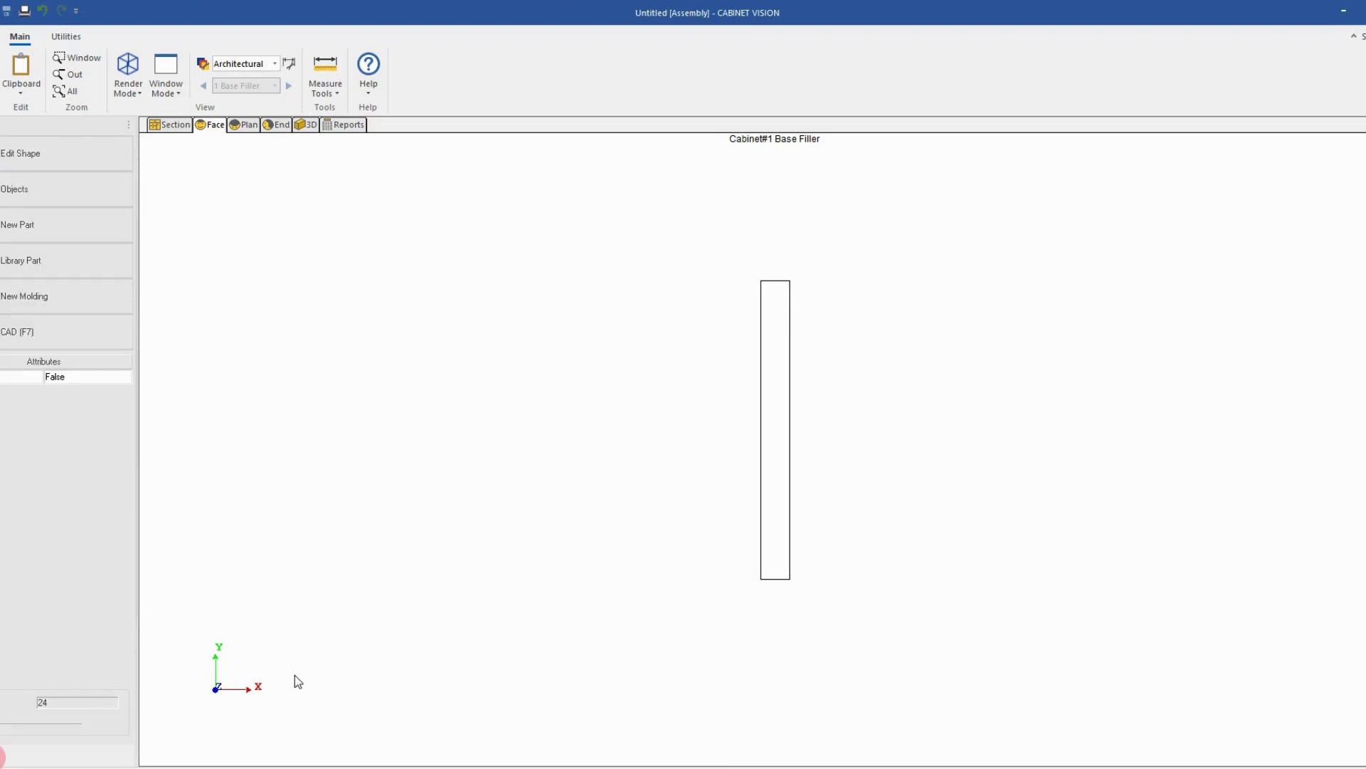
Set the first IF condition of the FILLER part's DY equation to Cab.tofloor and test it.
click(777, 464)
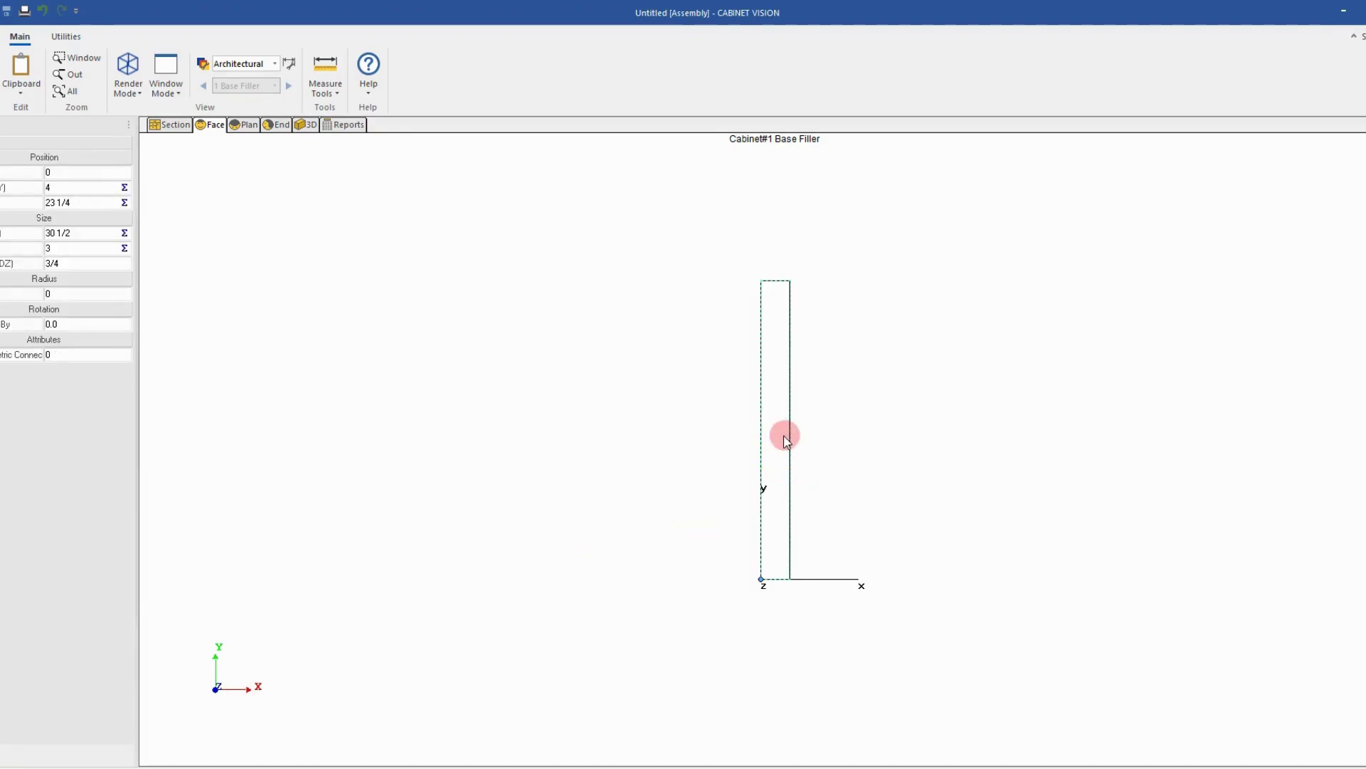
click(3, 754)
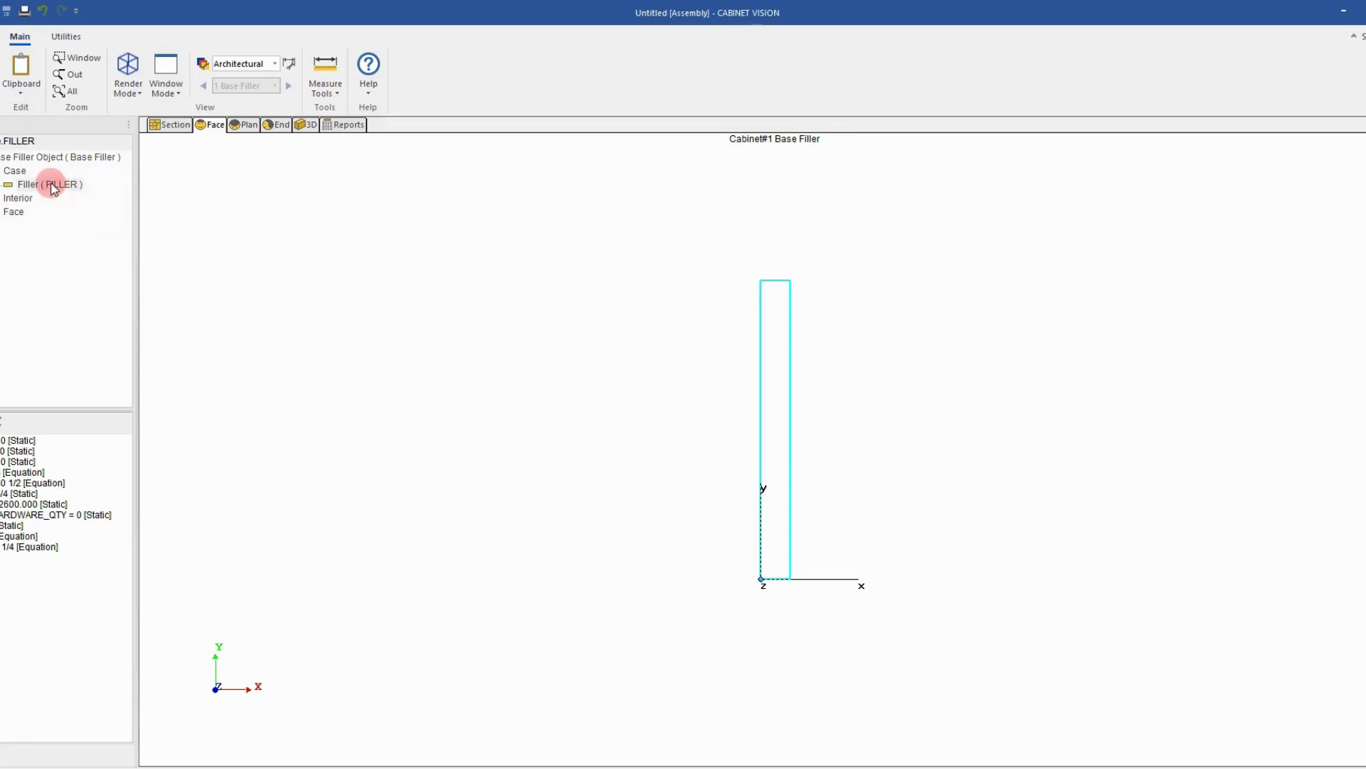
click(14, 483)
click(13, 487)
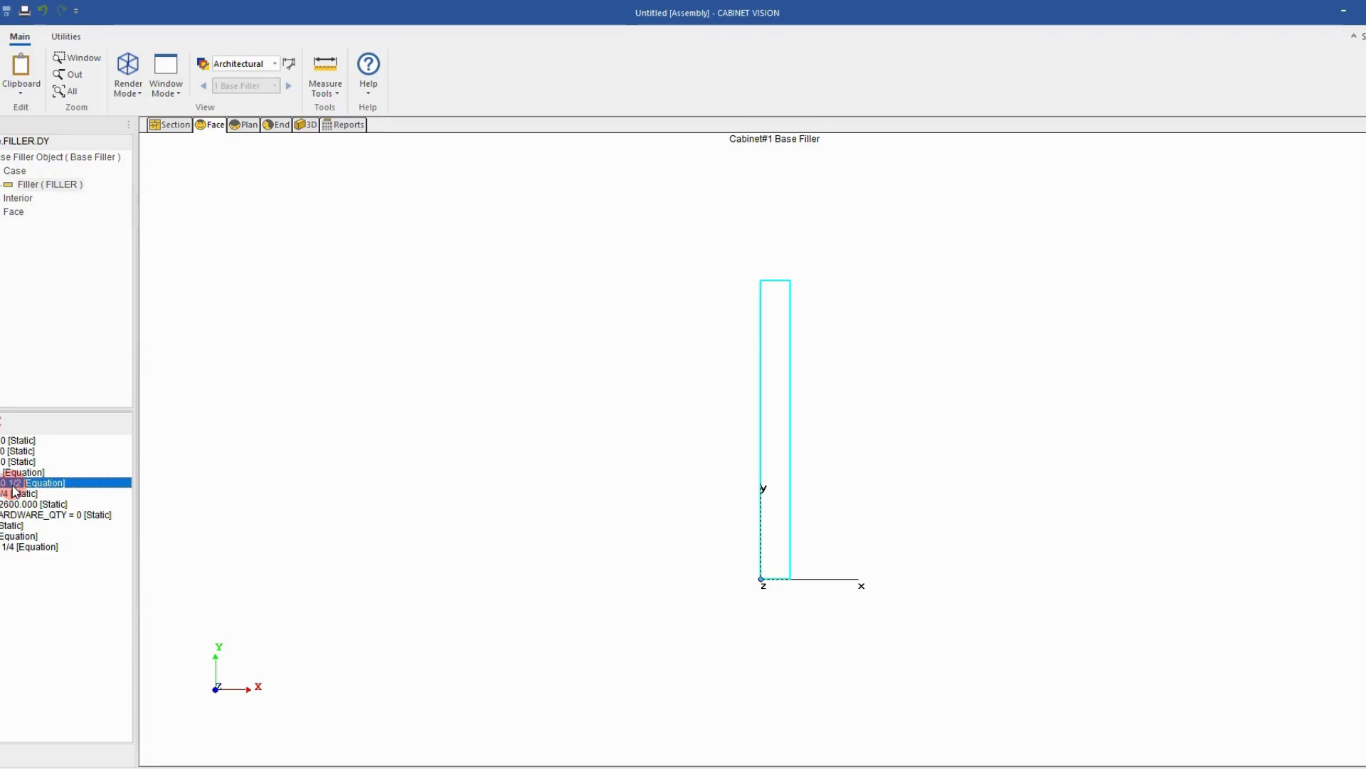
double_click(13, 487)
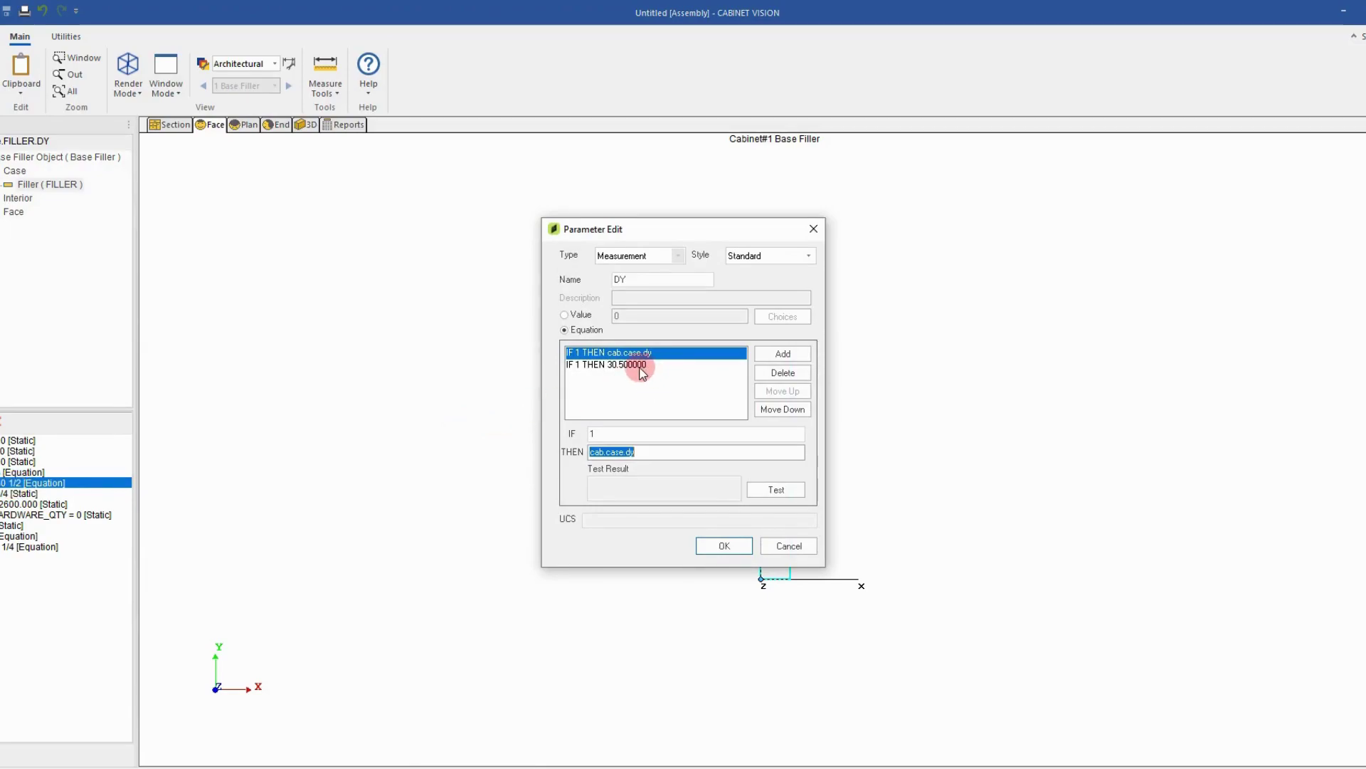
click(592, 433)
key(BackSpace)
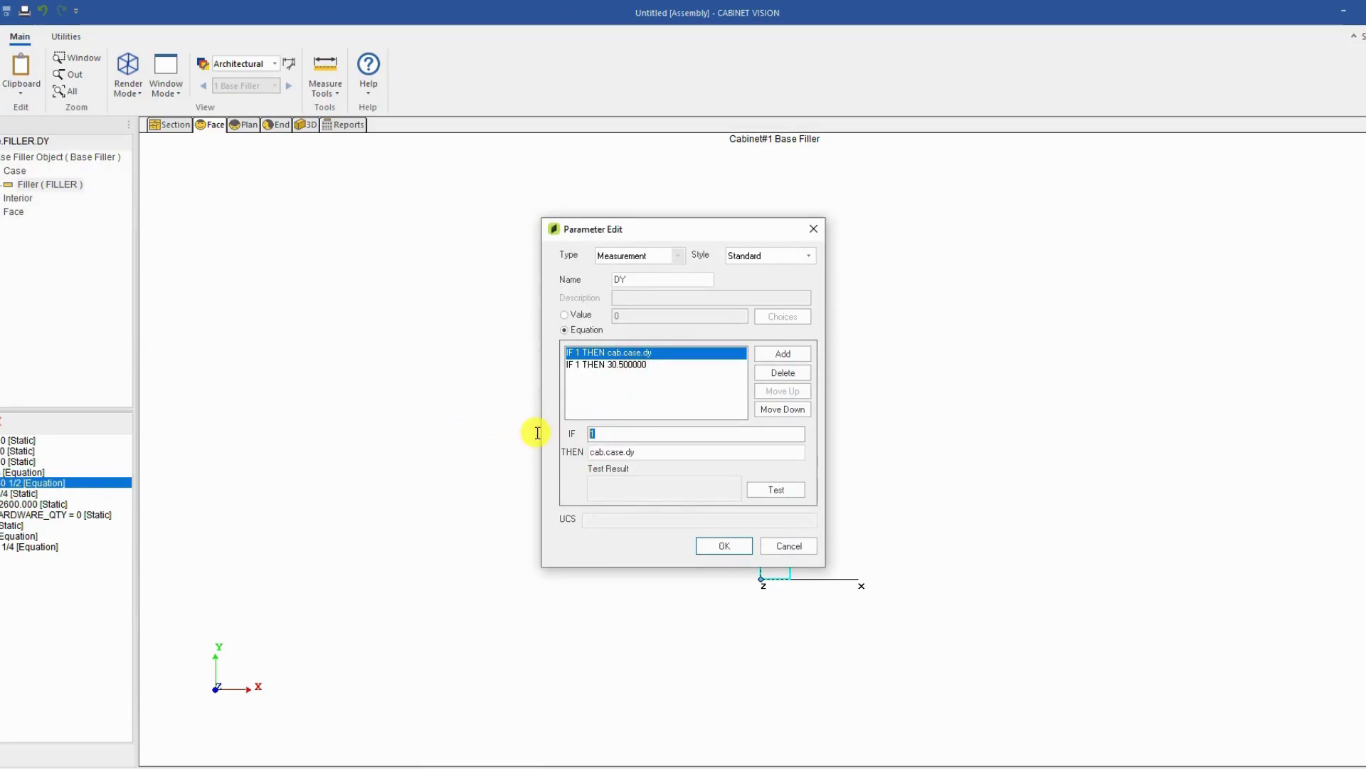
text(Cab.tofloor)
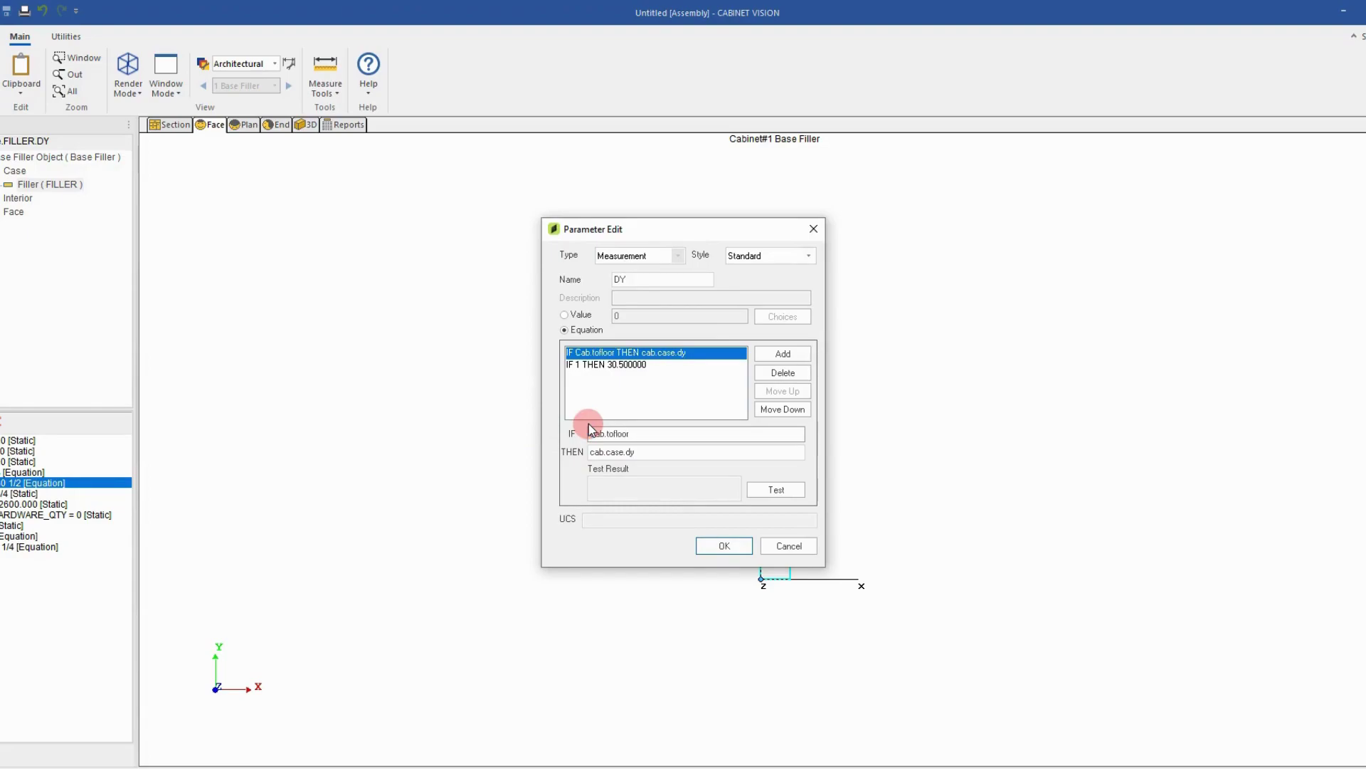
click(777, 490)
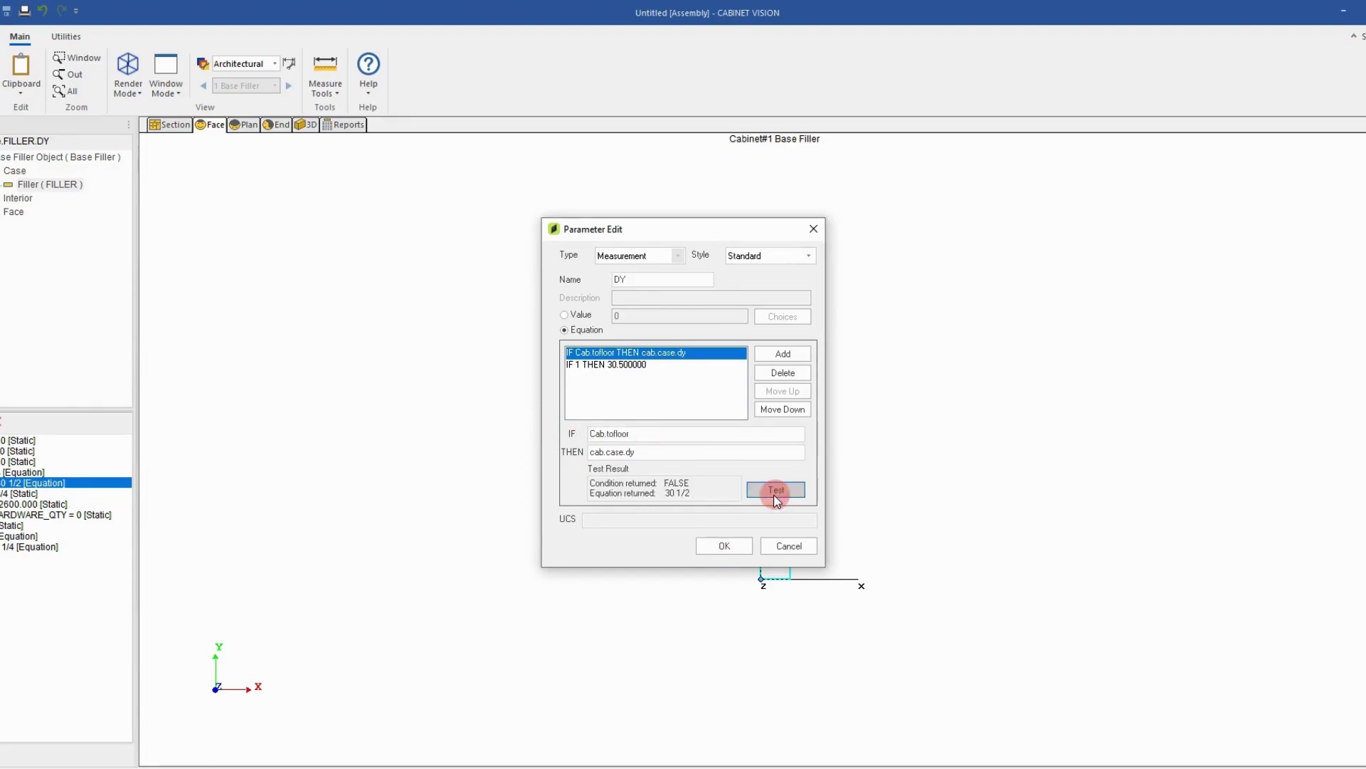
Extend the first DY condition to Cab.tofloor == 0 and test the equation.
click(641, 437)
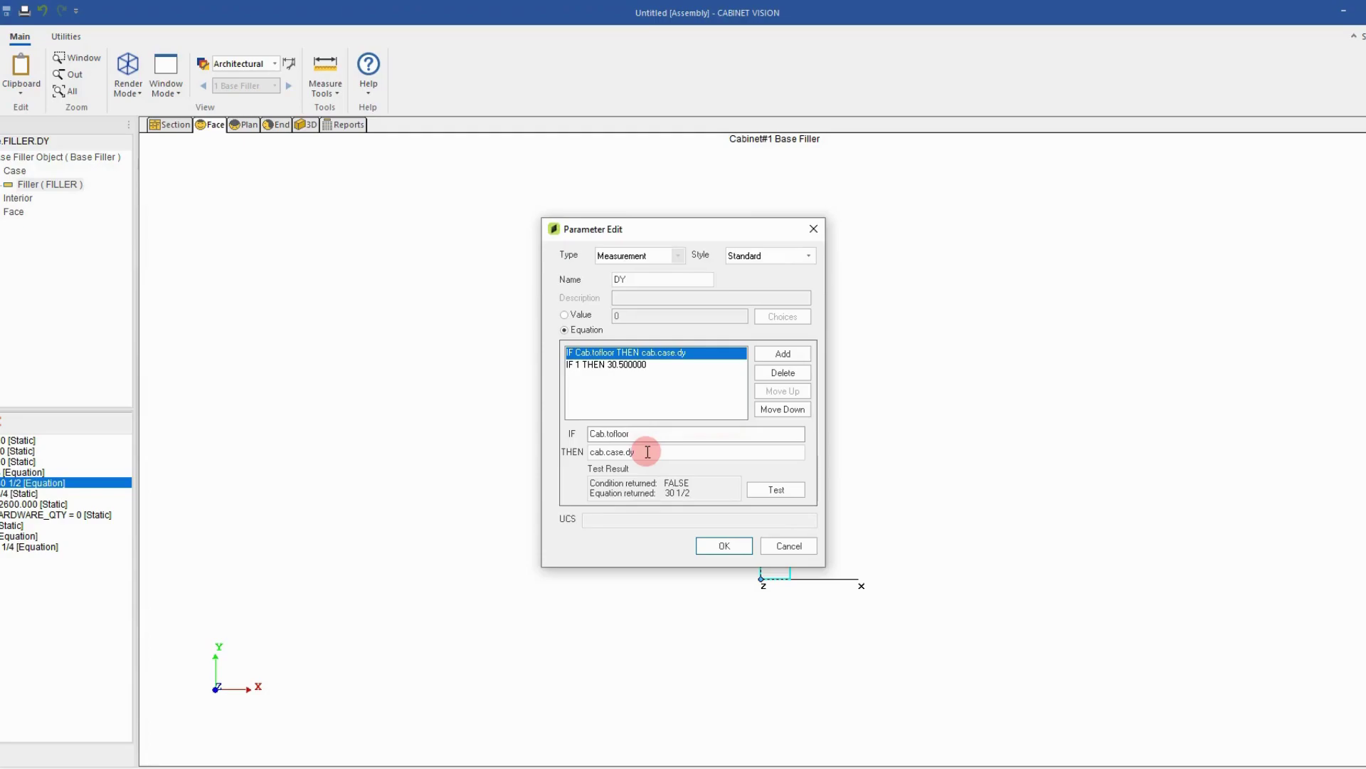
text(== 0)
click(772, 488)
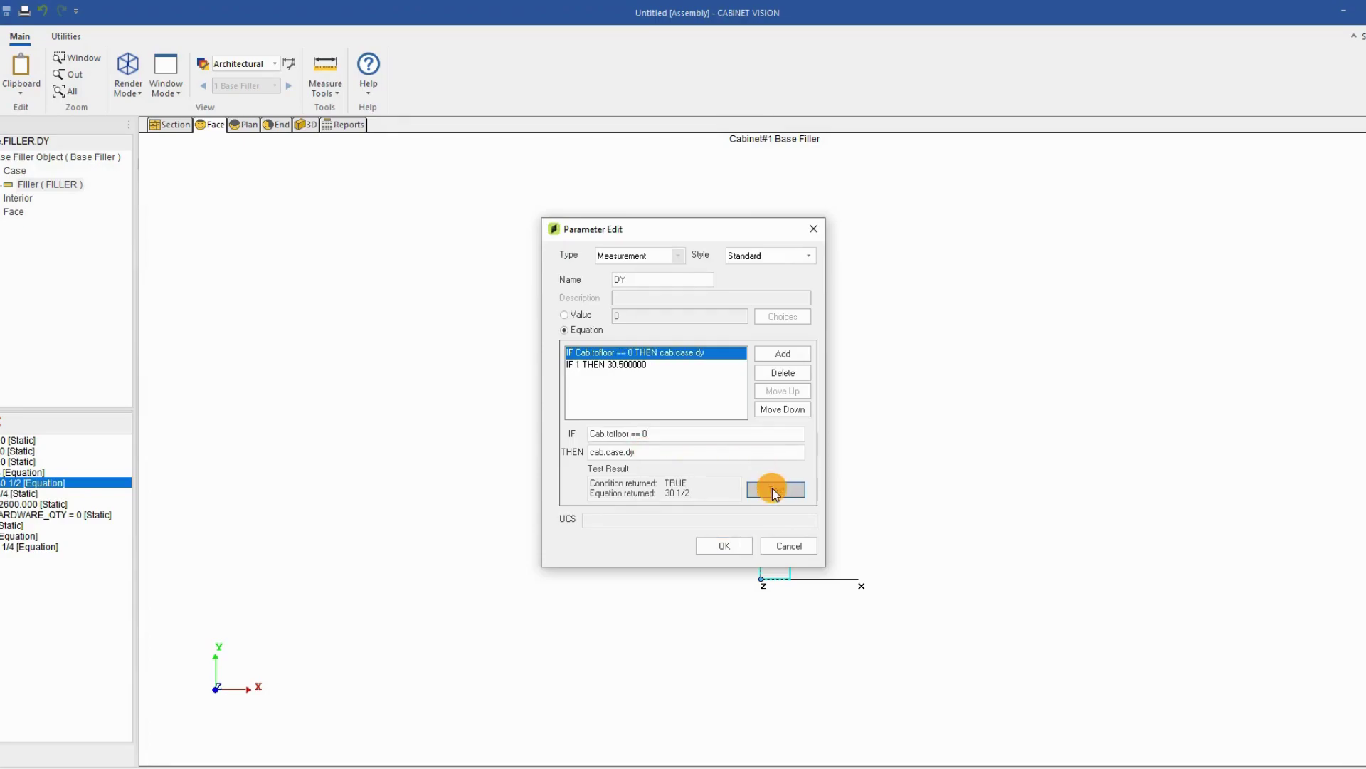
Change the second DY equation line to IF Cab.tofloor == 1 THEN cab.dy, and test both lines.
click(606, 365)
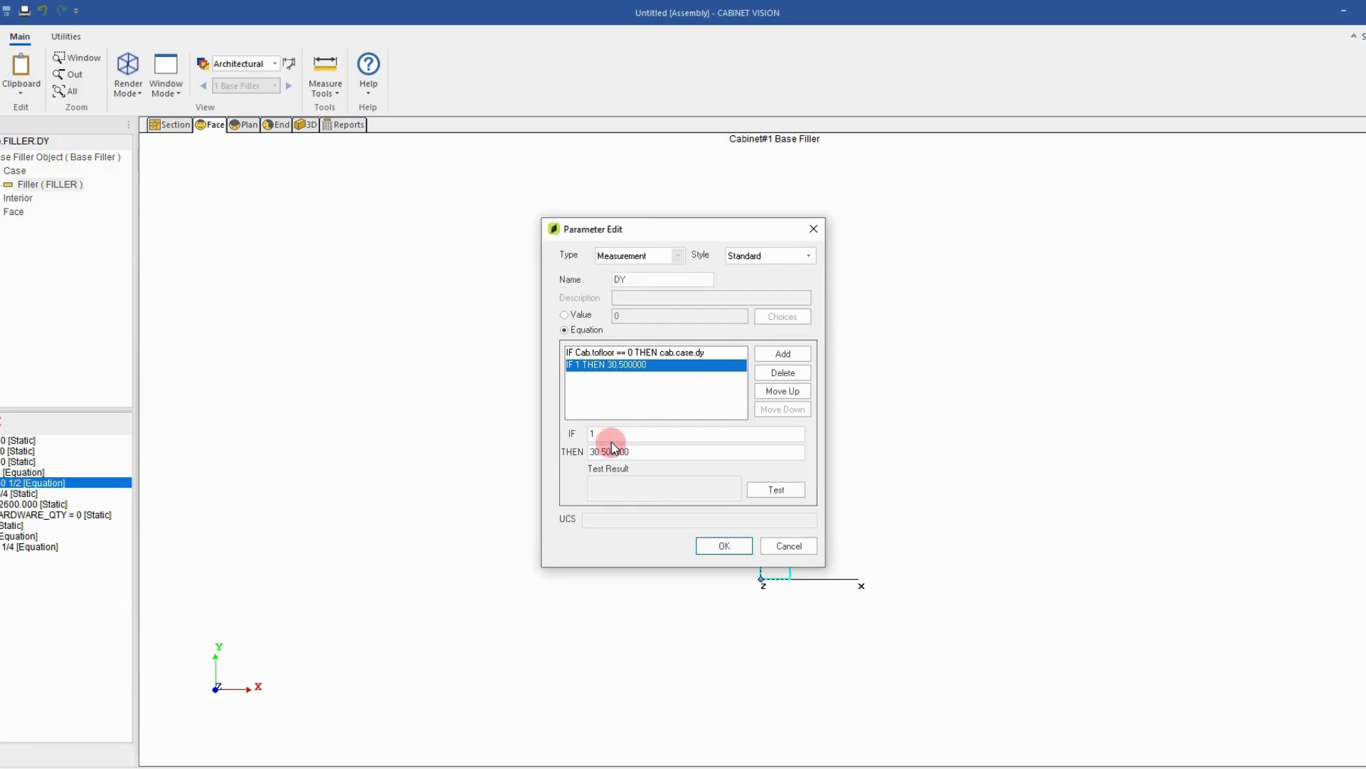
drag(609, 436, 536, 421)
text(Cab.tofloor =)
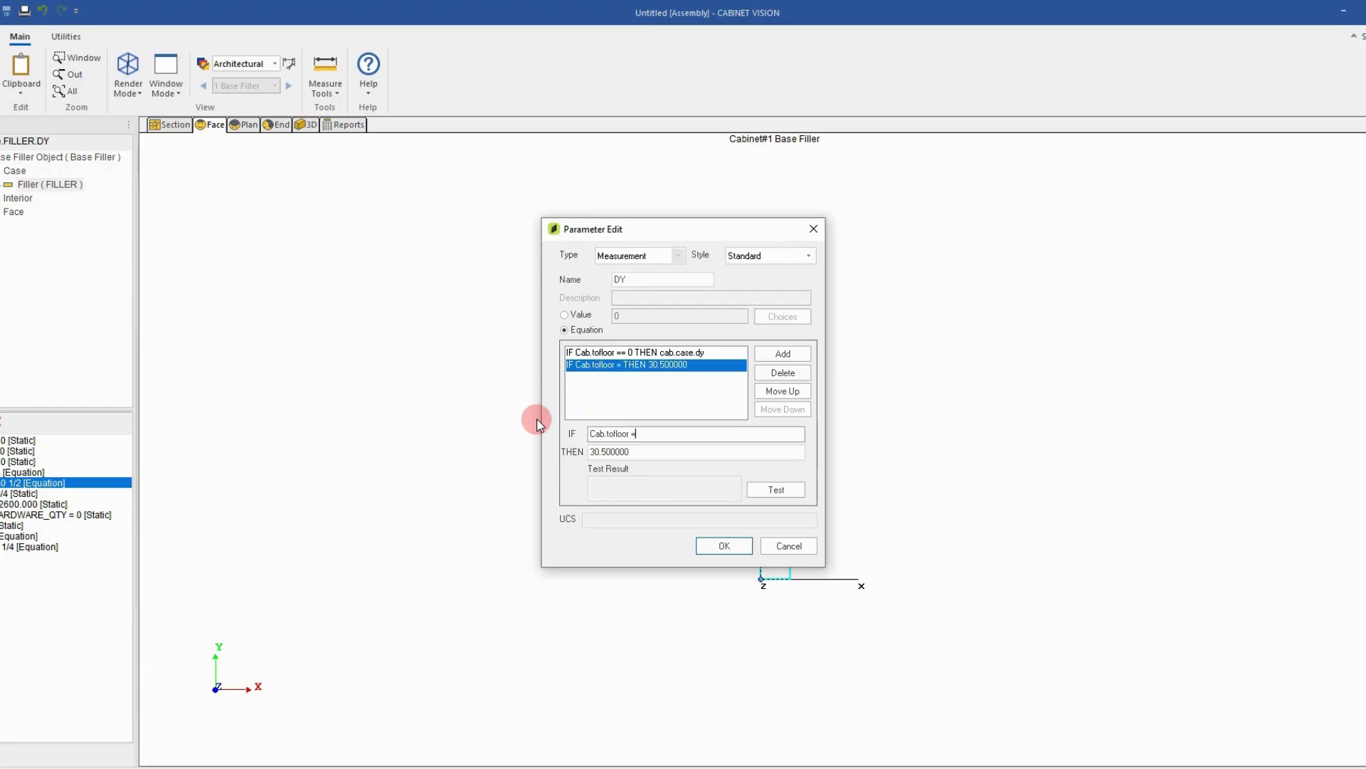
text(= 1)
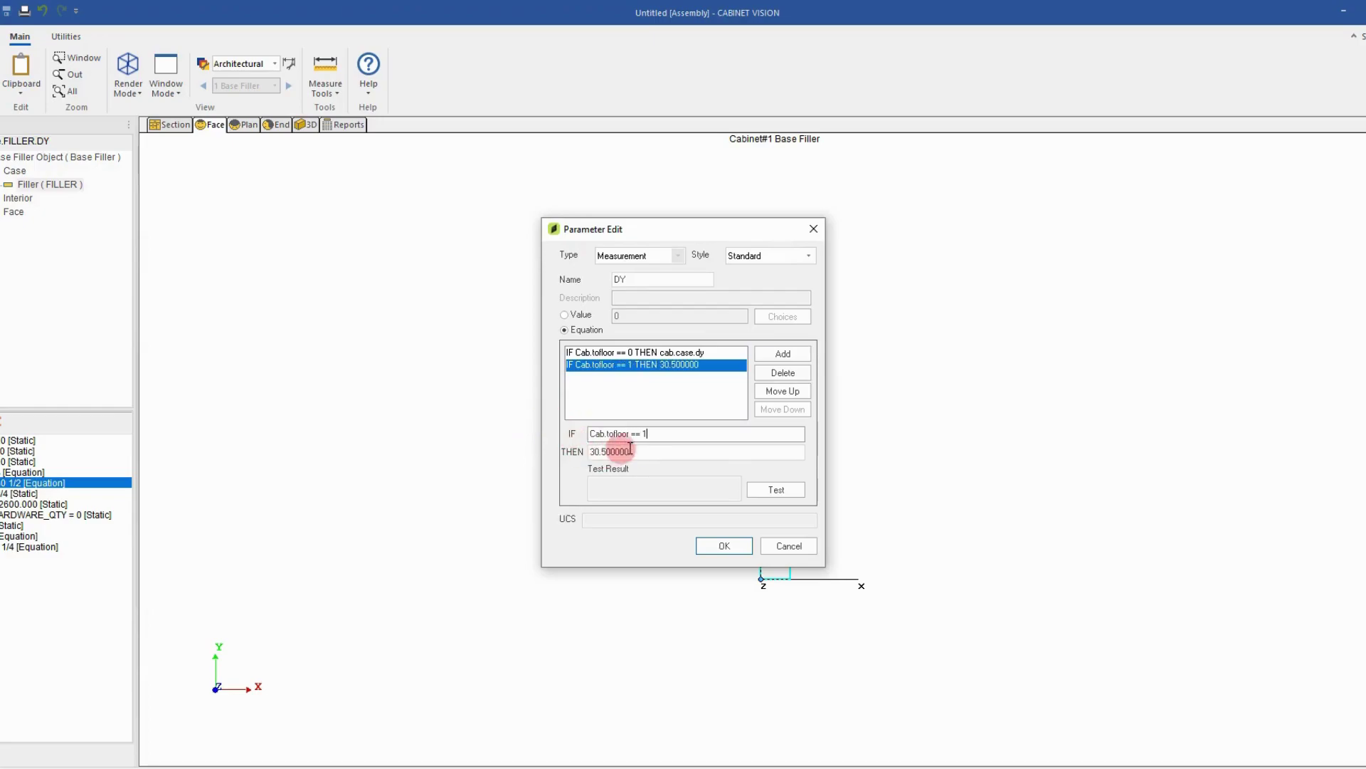
drag(630, 449, 562, 454)
text(cab.dy)
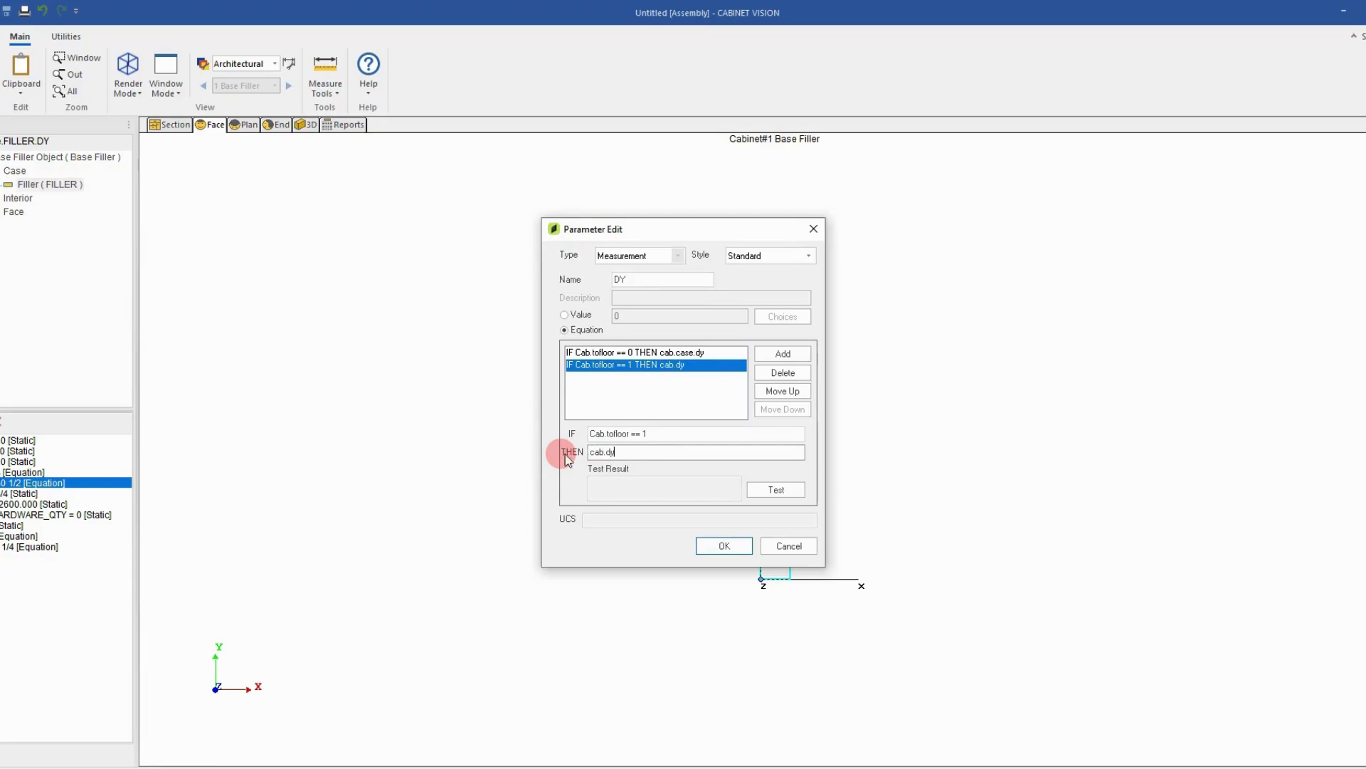
click(772, 488)
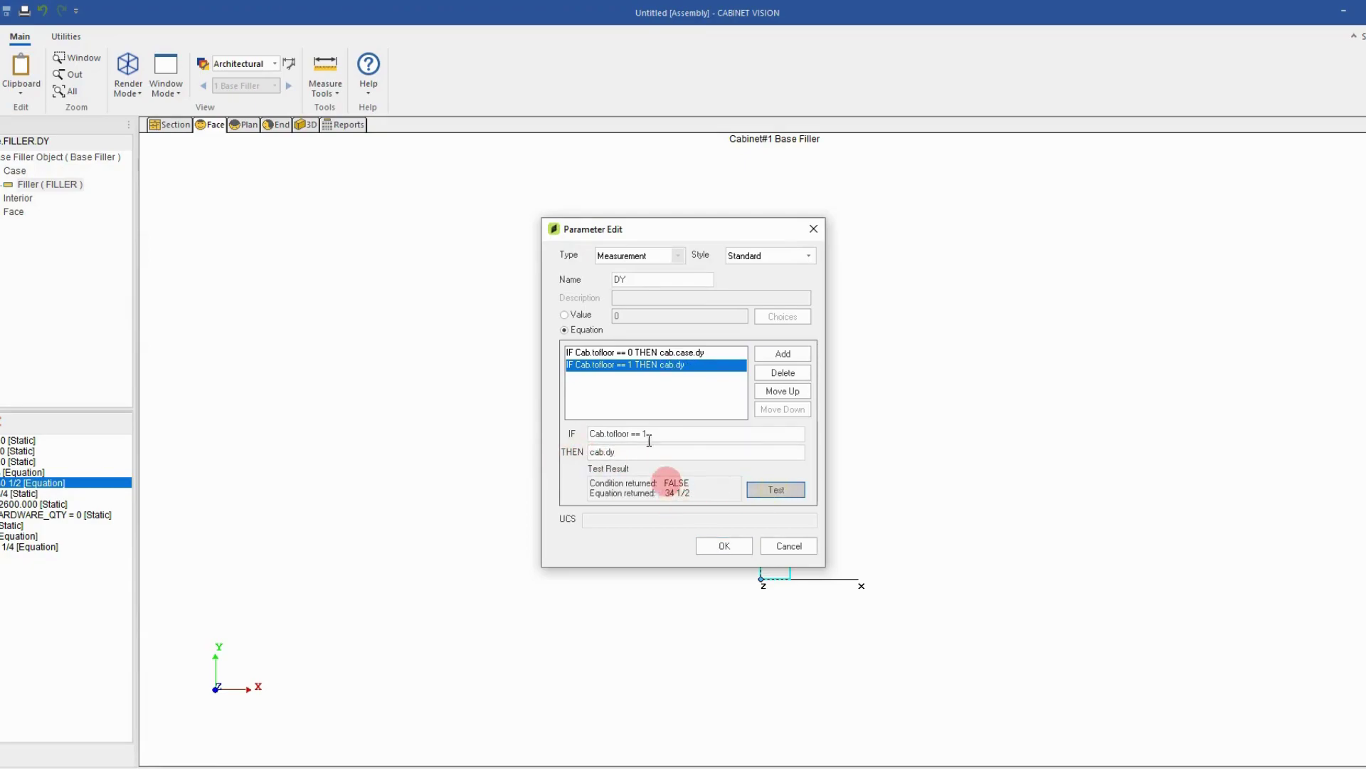
click(632, 353)
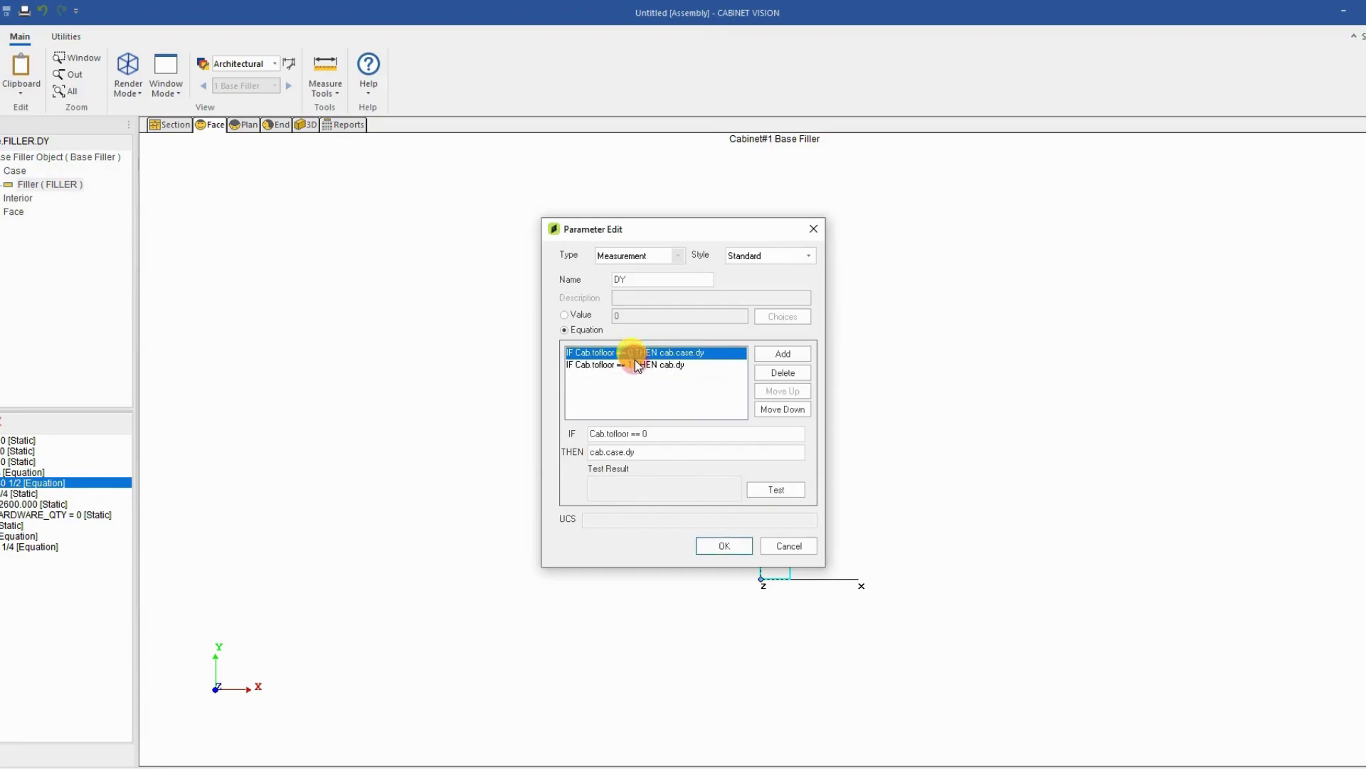
click(773, 489)
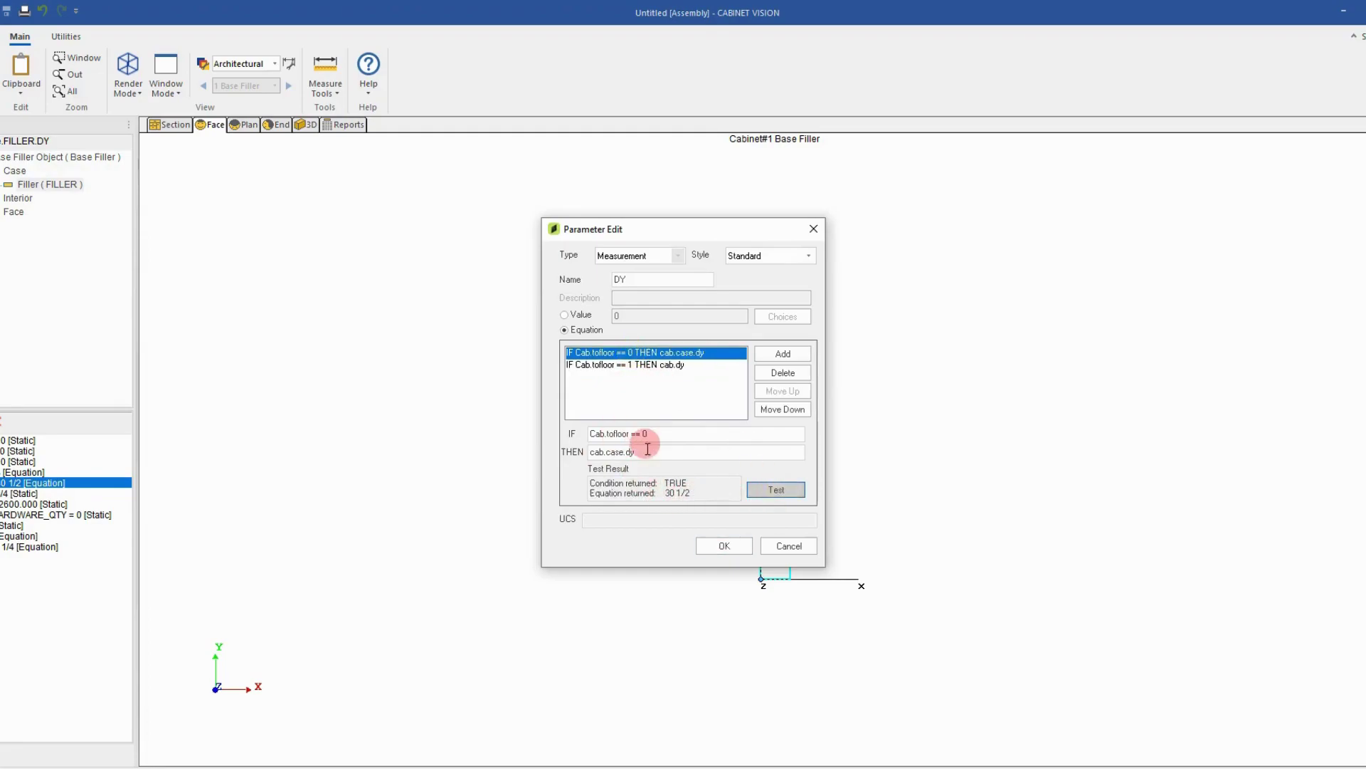
Test the second line of the DY equation and accept the FILLER part's new DY equations.
click(685, 364)
click(743, 491)
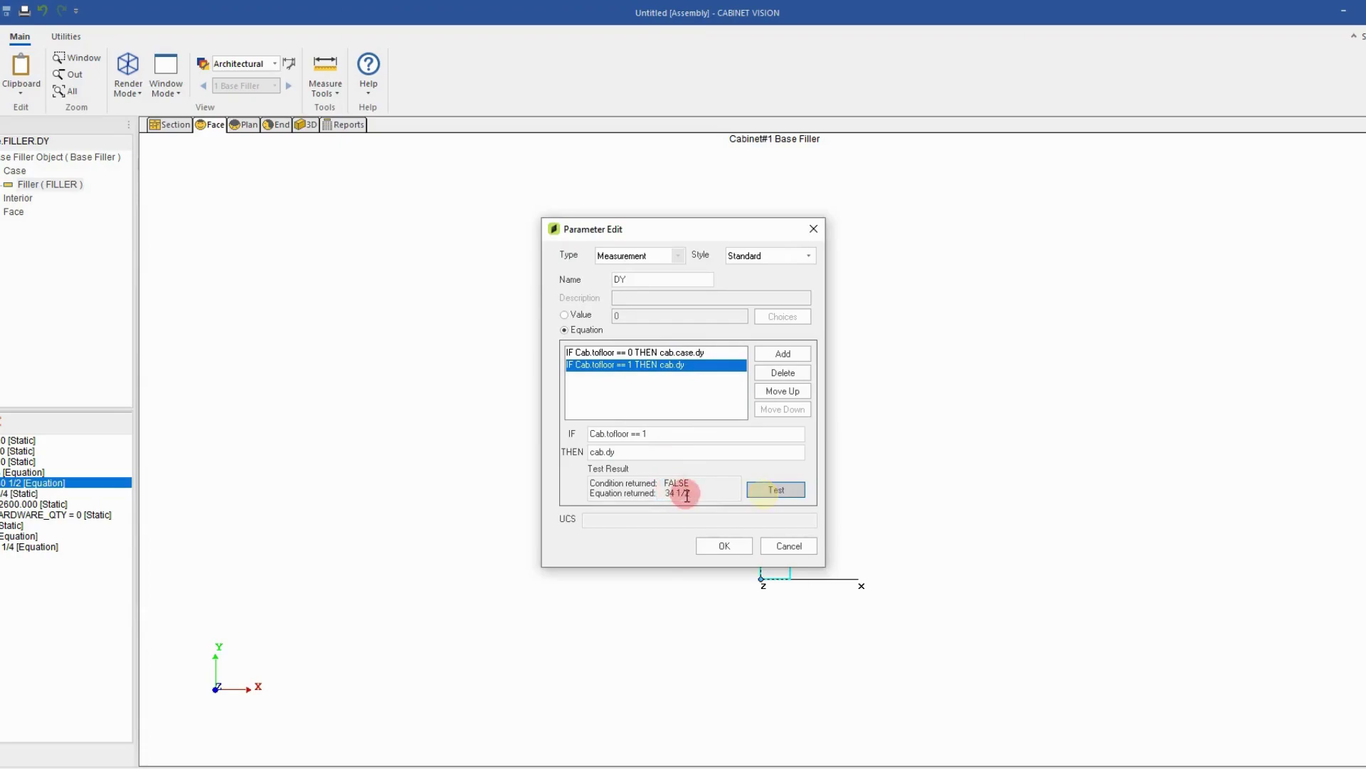
click(723, 547)
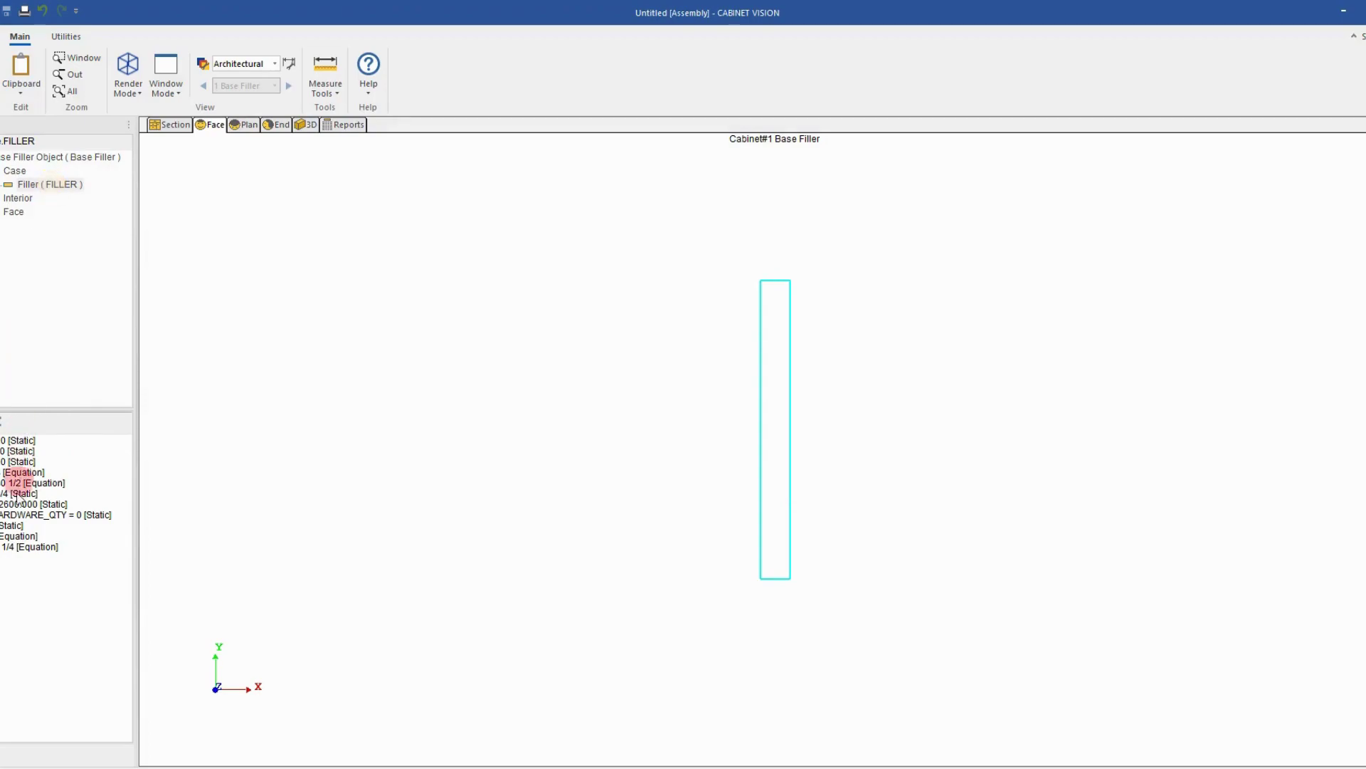
Set the first IF condition of the FILLER part's Y equation to Cab.tofloor == 0 and test it.
click(6, 536)
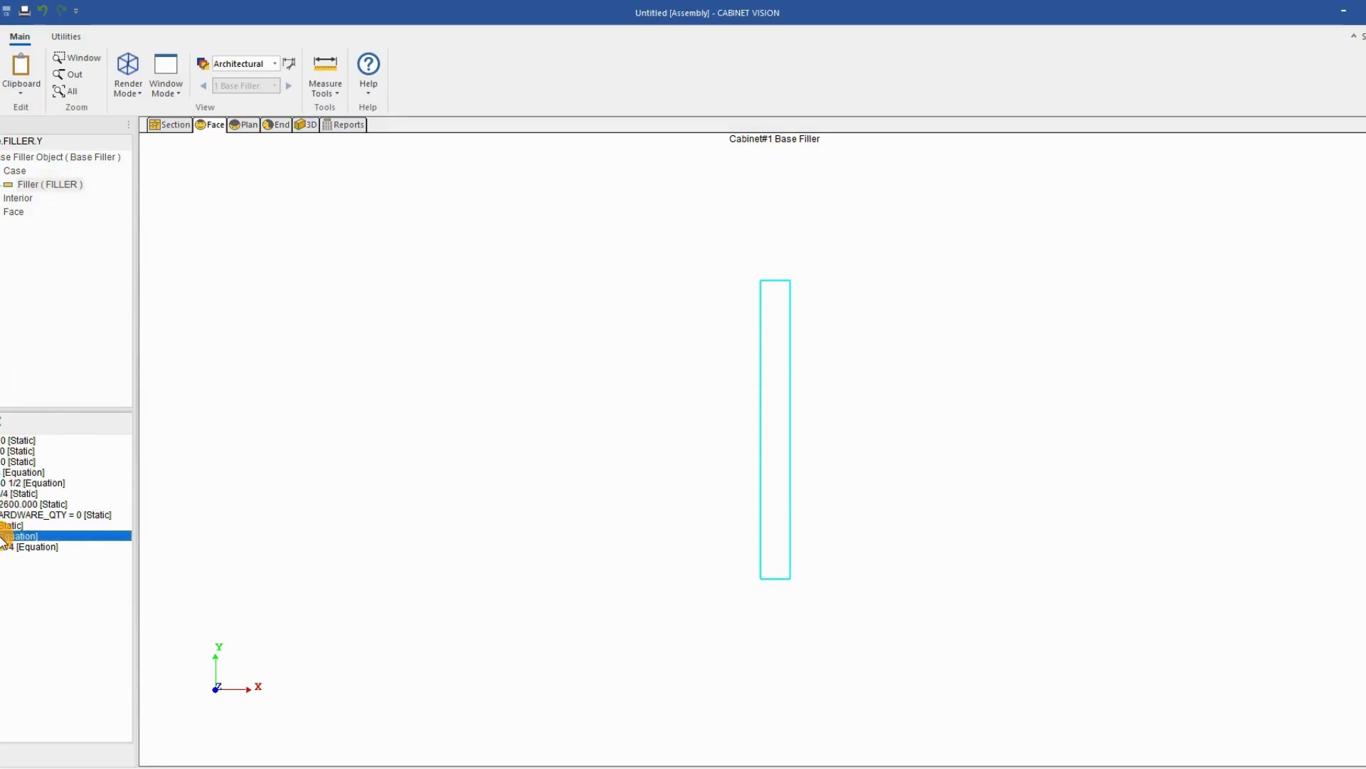
click(2, 537)
double_click(1, 537)
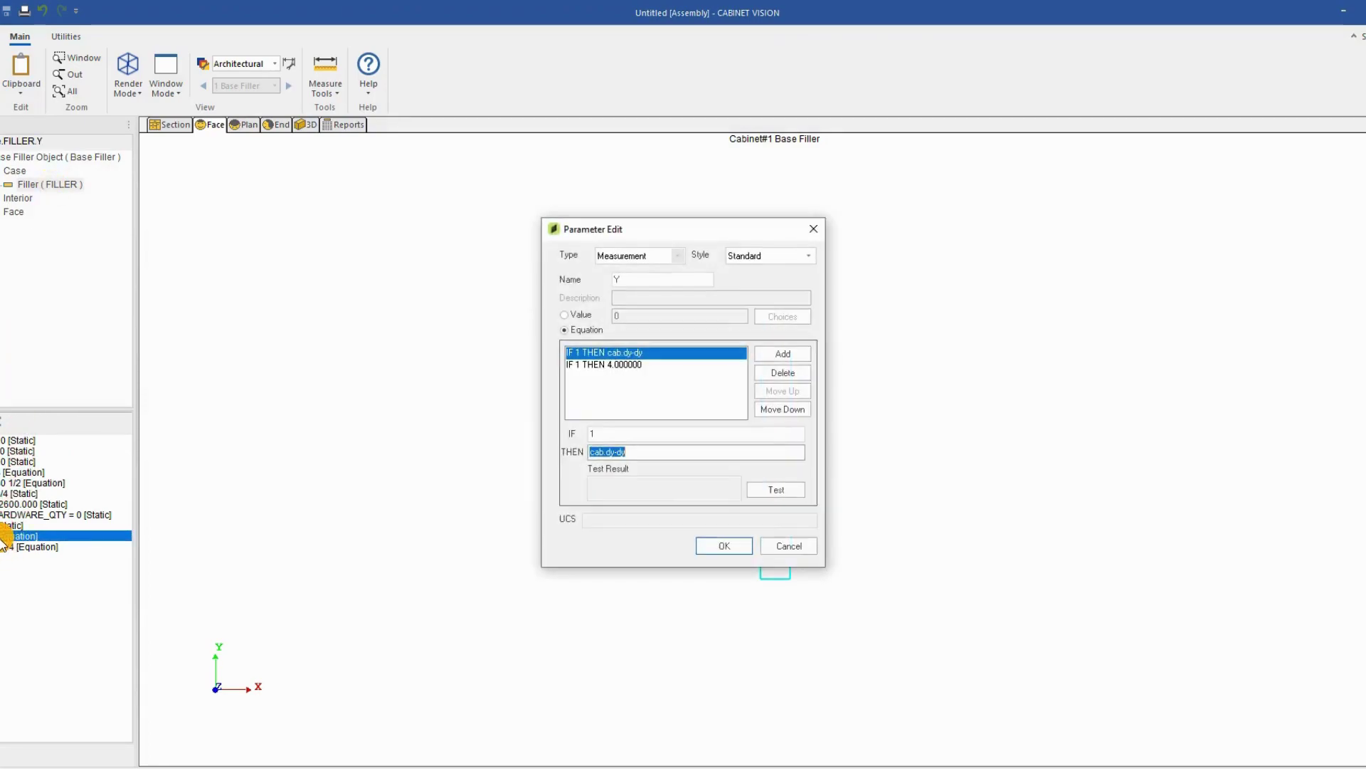
click(610, 435)
text(Cab.tofloor)
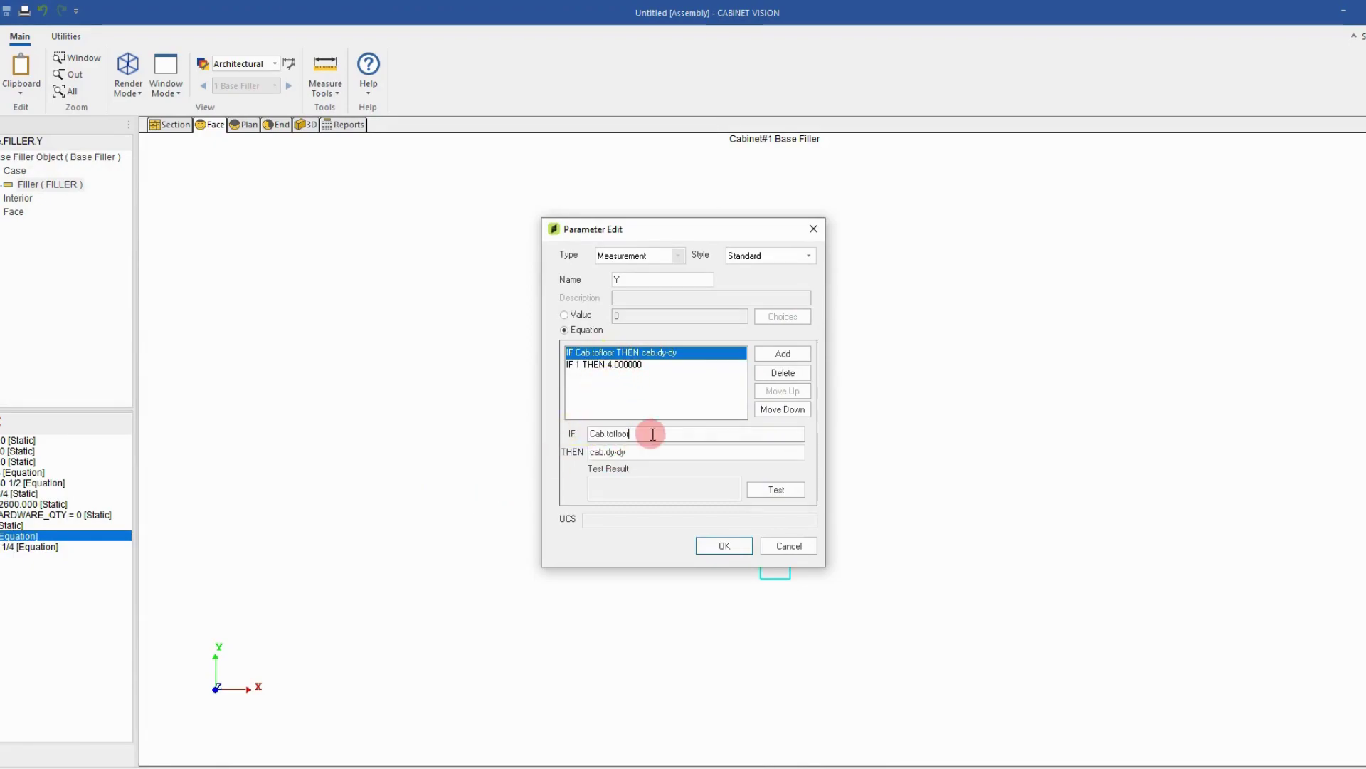
text( == 0)
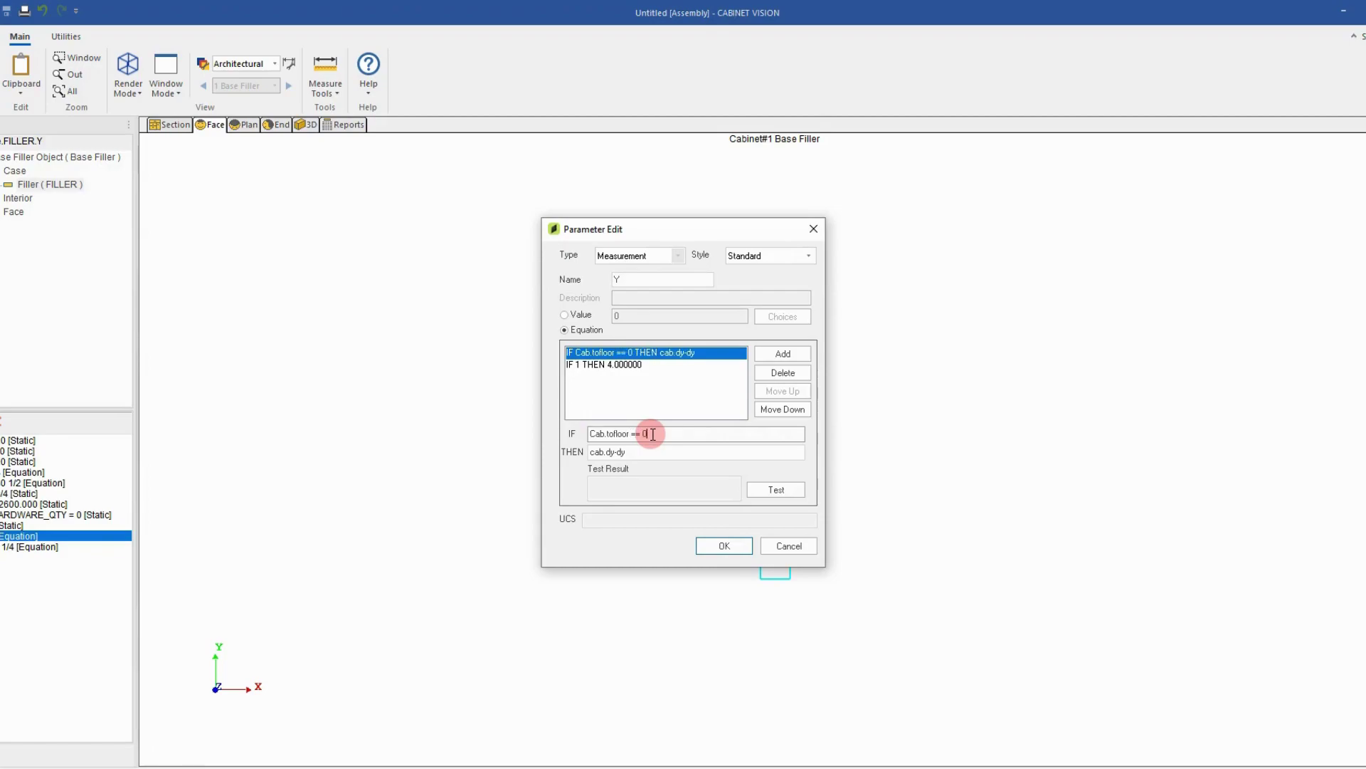
click(769, 489)
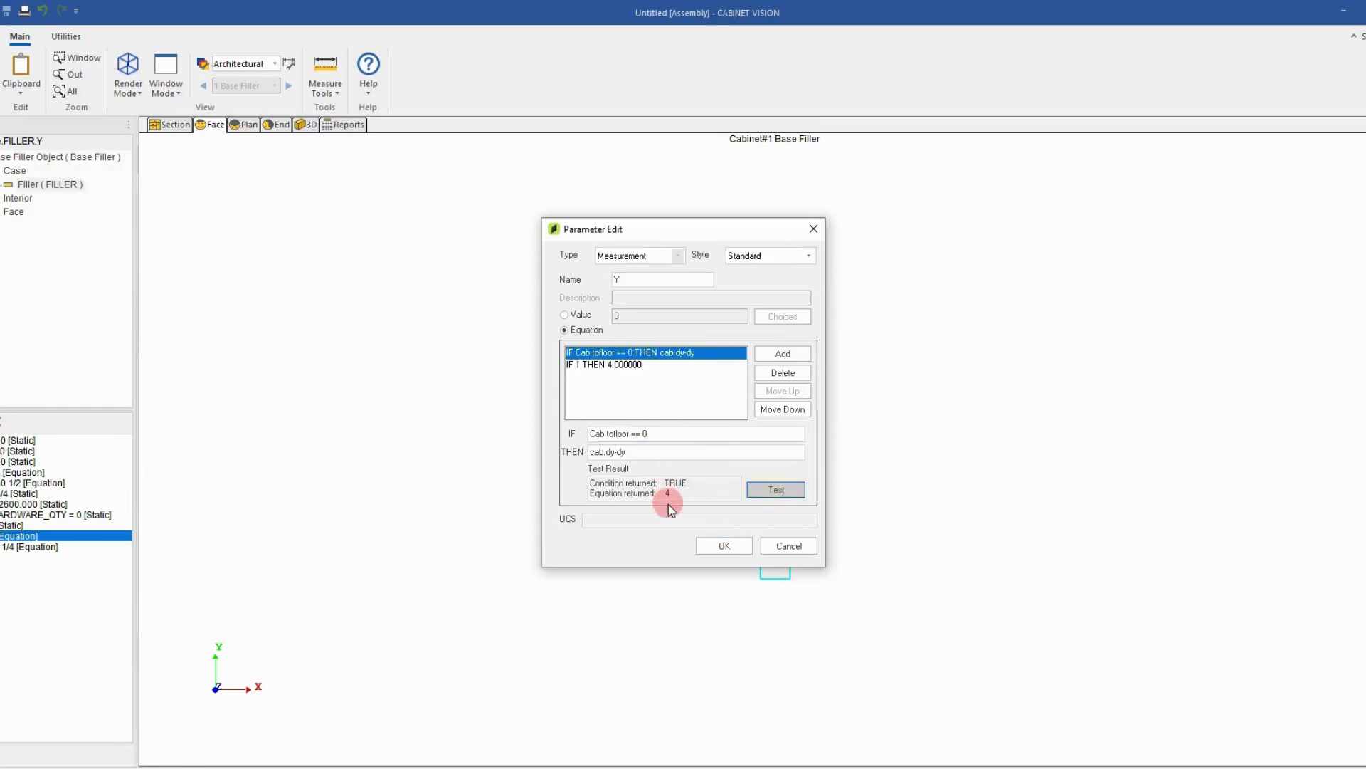
Change the second Y equation line to IF Cab.tofloor == 1 THEN 0, test and accept it, and leave the object tree.
click(620, 367)
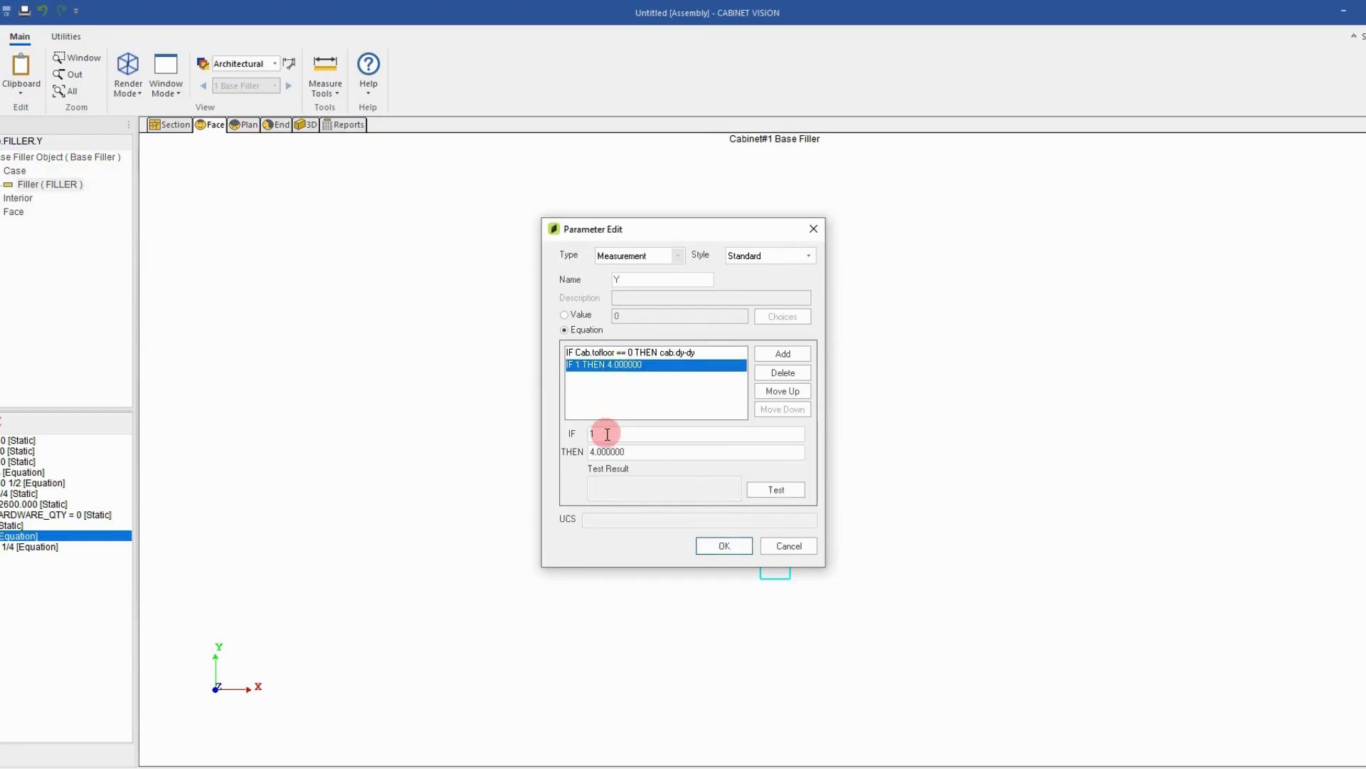
drag(607, 434, 557, 436)
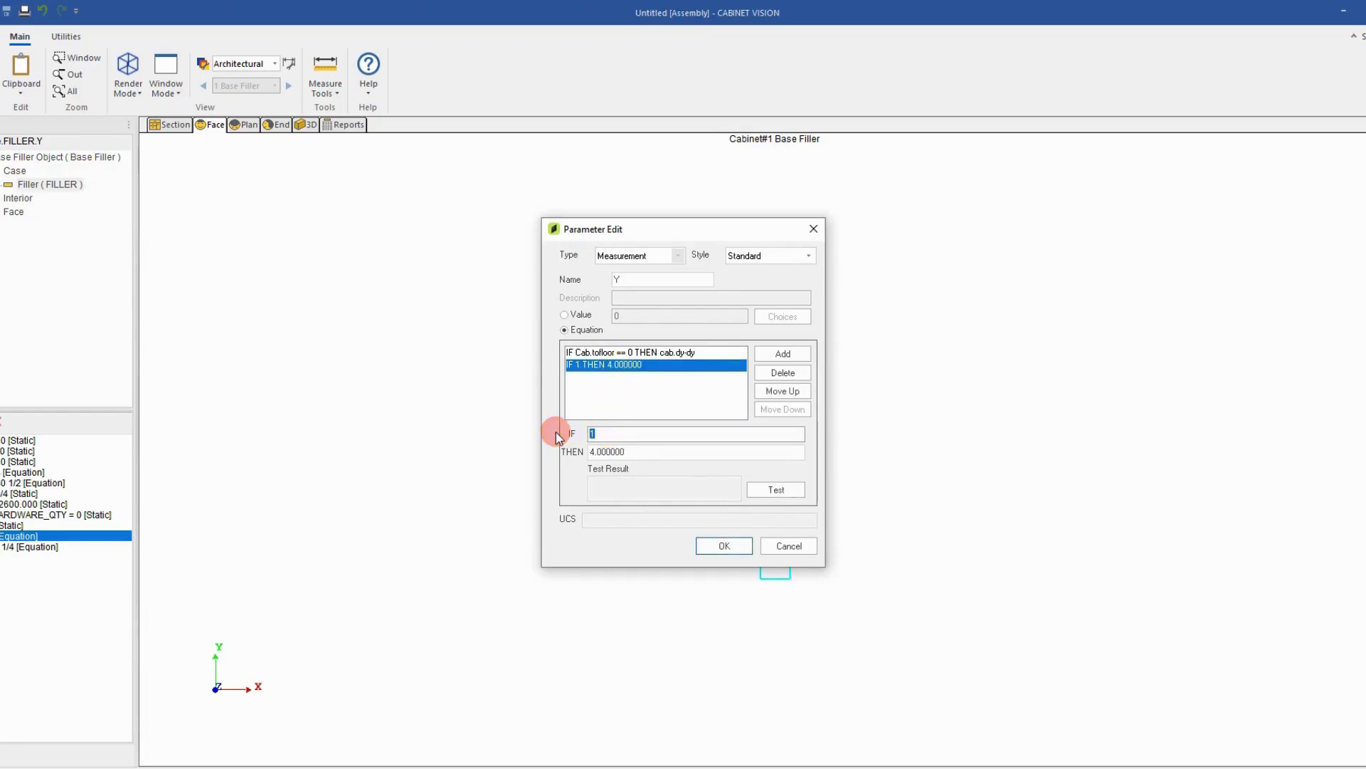
text(Cab.tofloor ==)
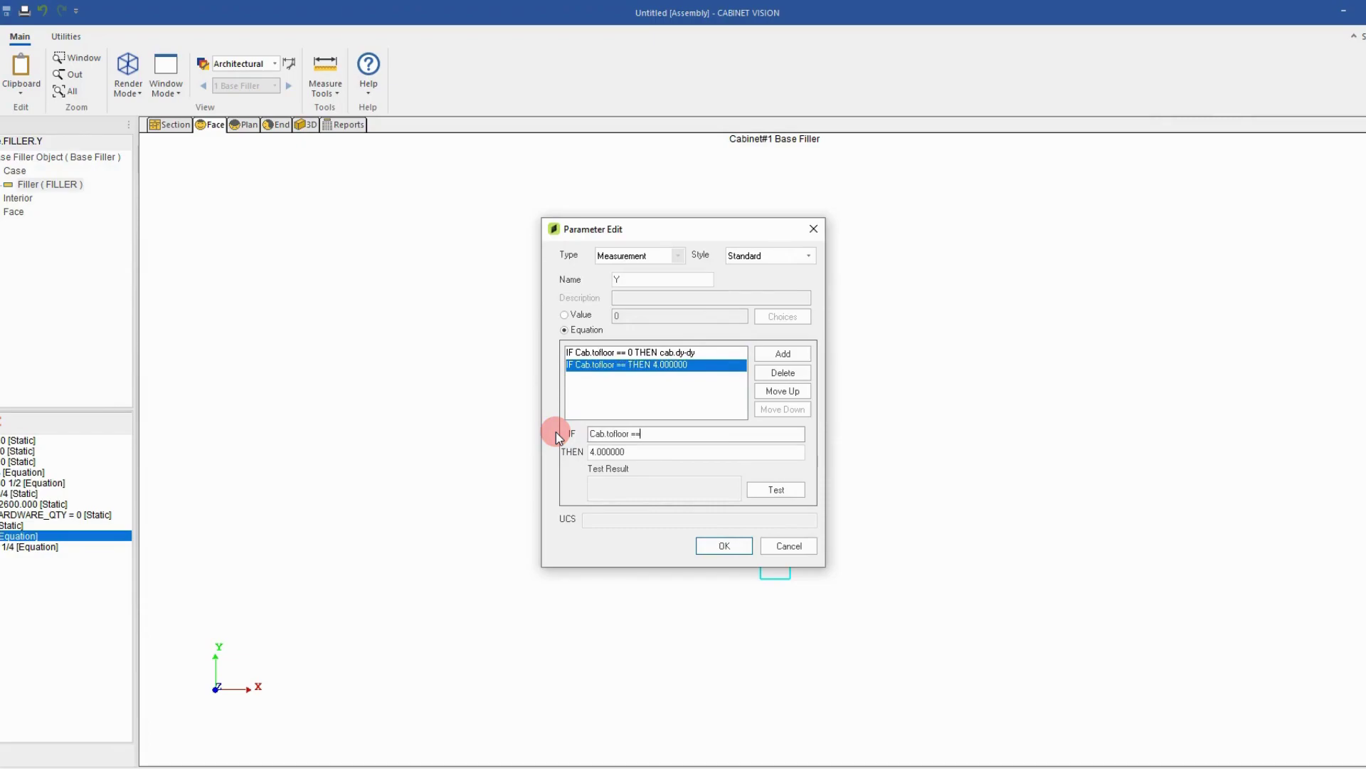
text( 1)
drag(626, 450, 577, 448)
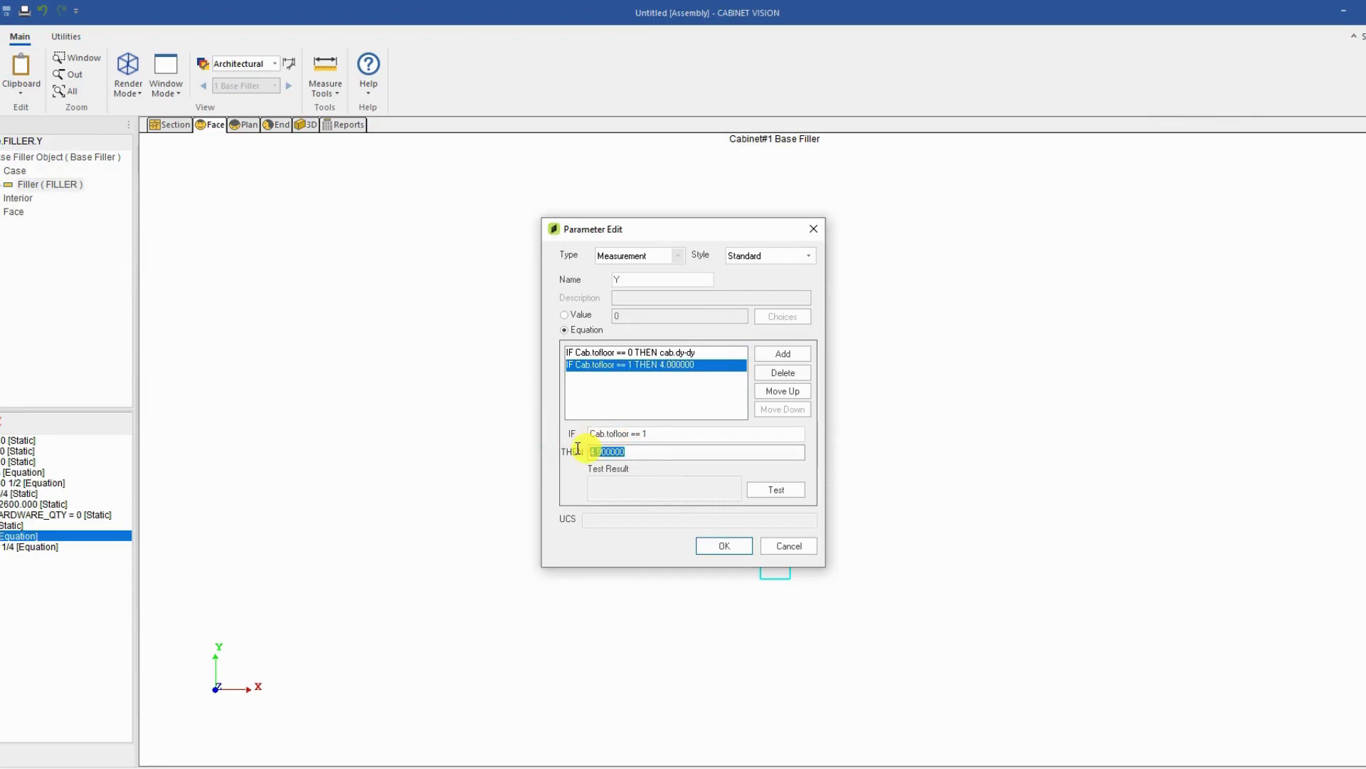
text(0)
click(762, 489)
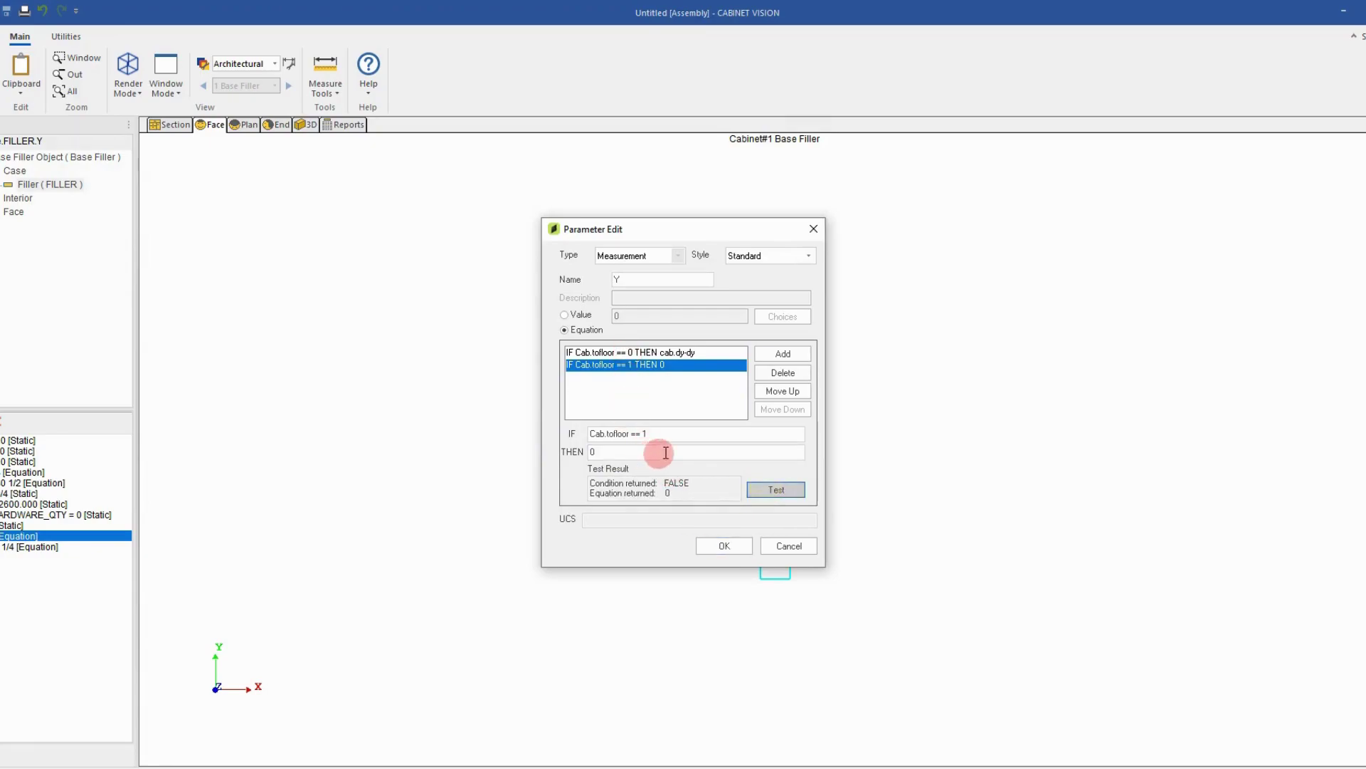
click(718, 546)
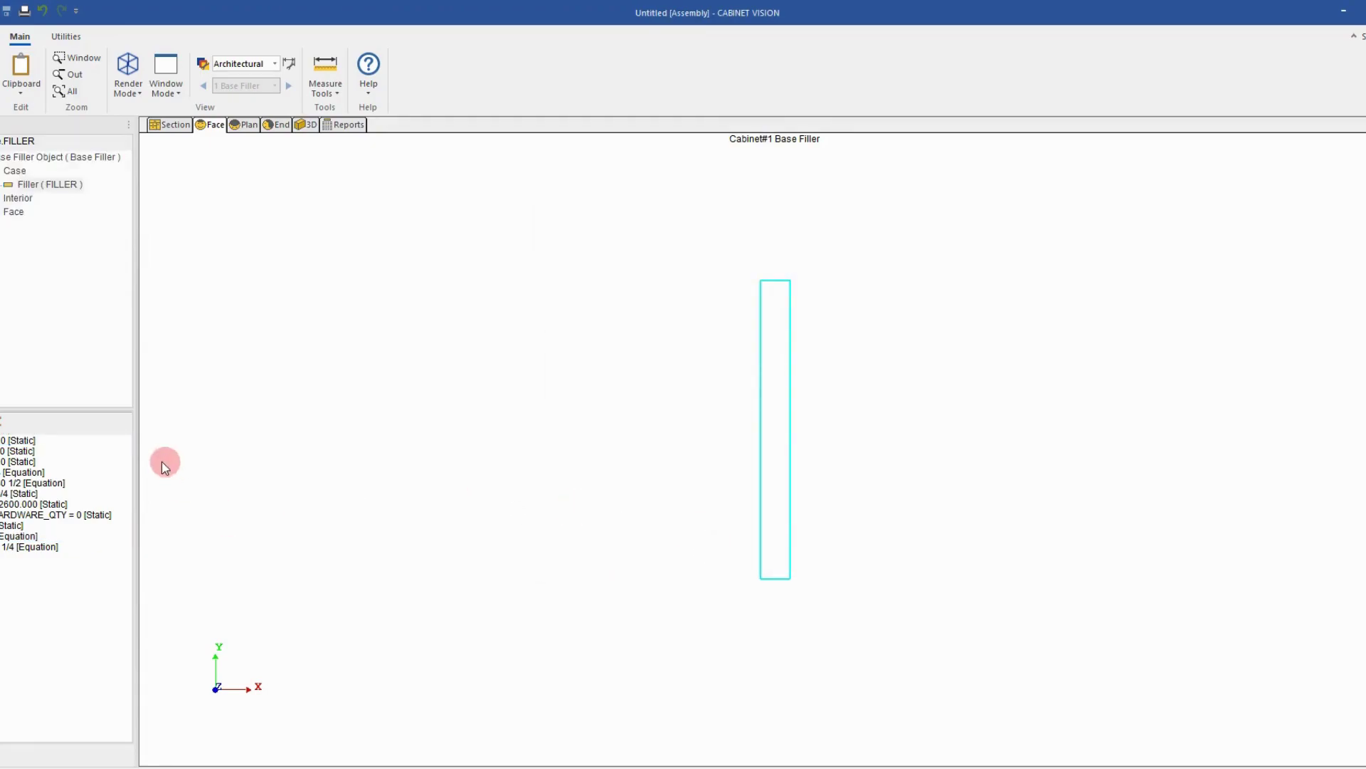
key(Escape)
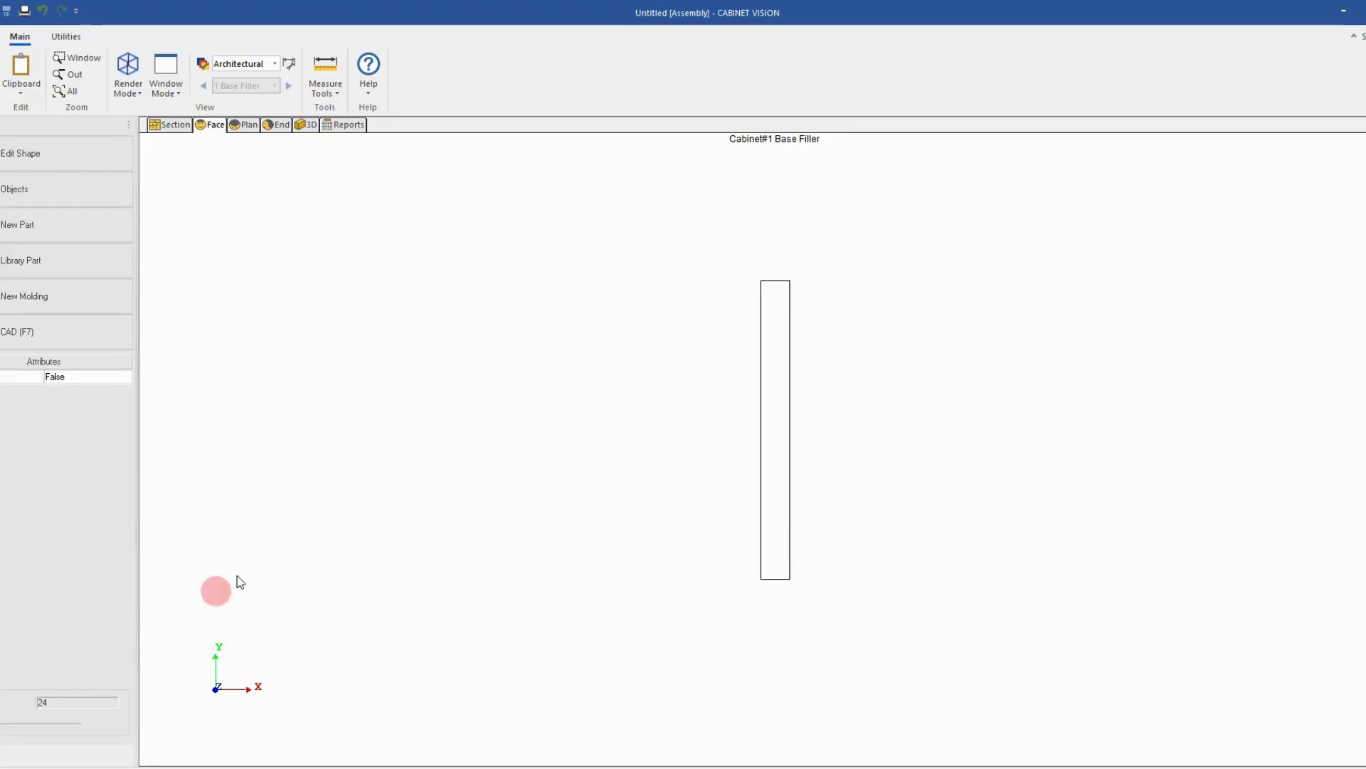
Try the base filler's tofloor attribute by switching it to True and back to False.
click(6, 385)
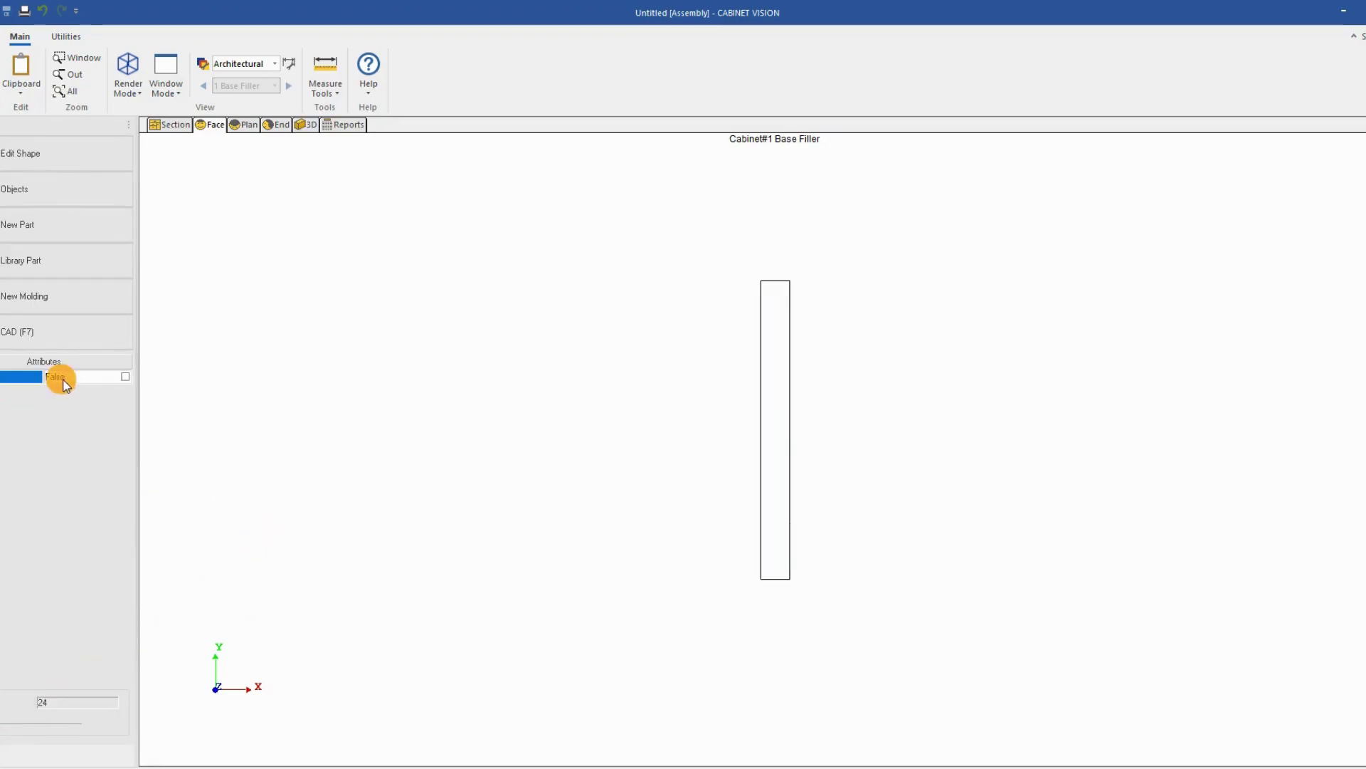
click(121, 375)
click(126, 377)
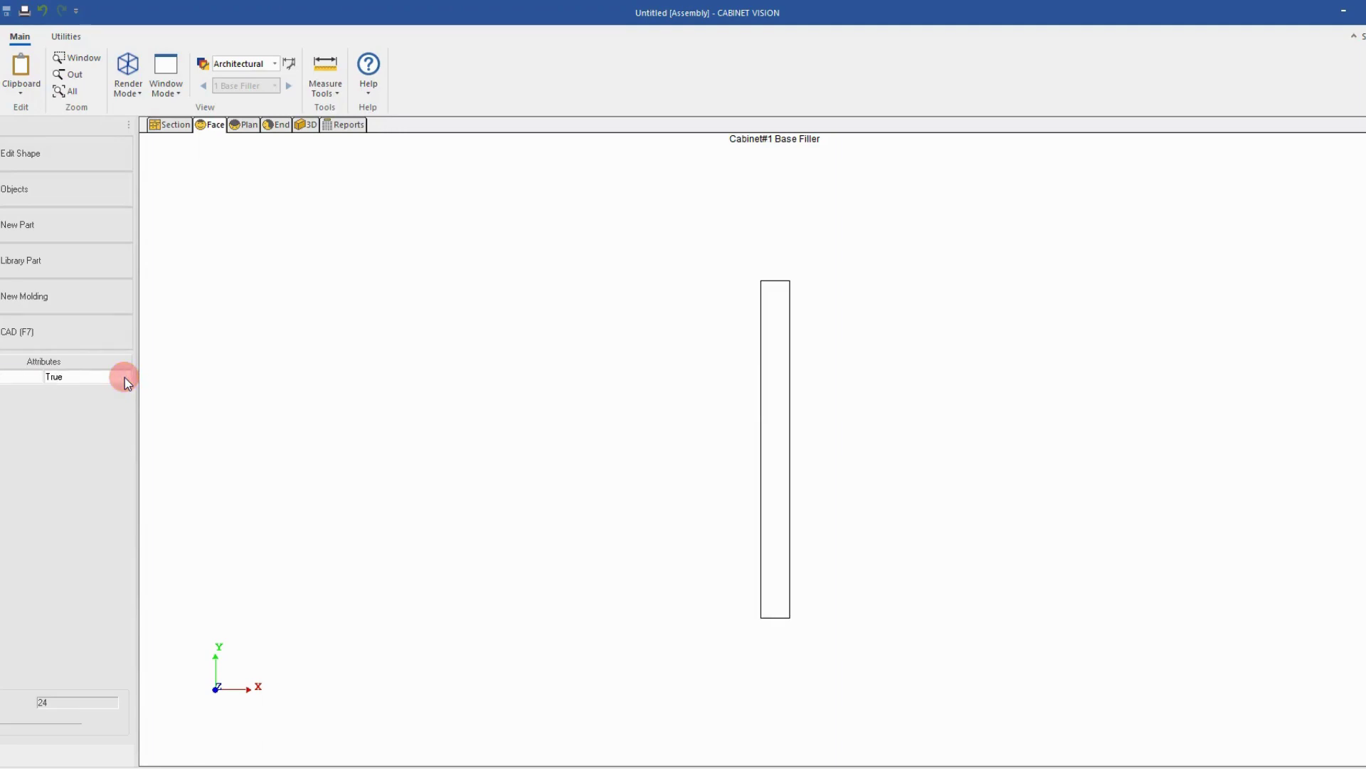
click(125, 377)
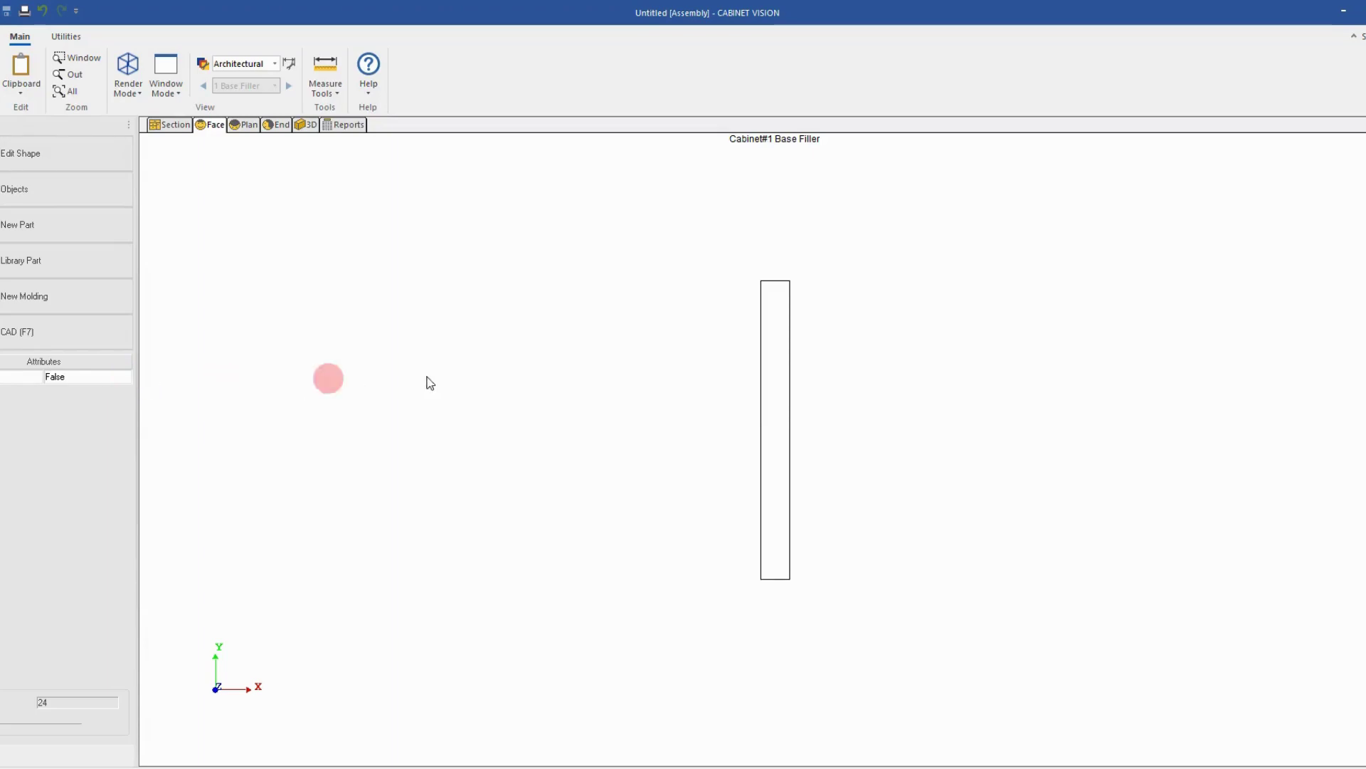
Save the object to the catalog under the new name Base Filler Parametric with its attributes preserved.
right_click(527, 424)
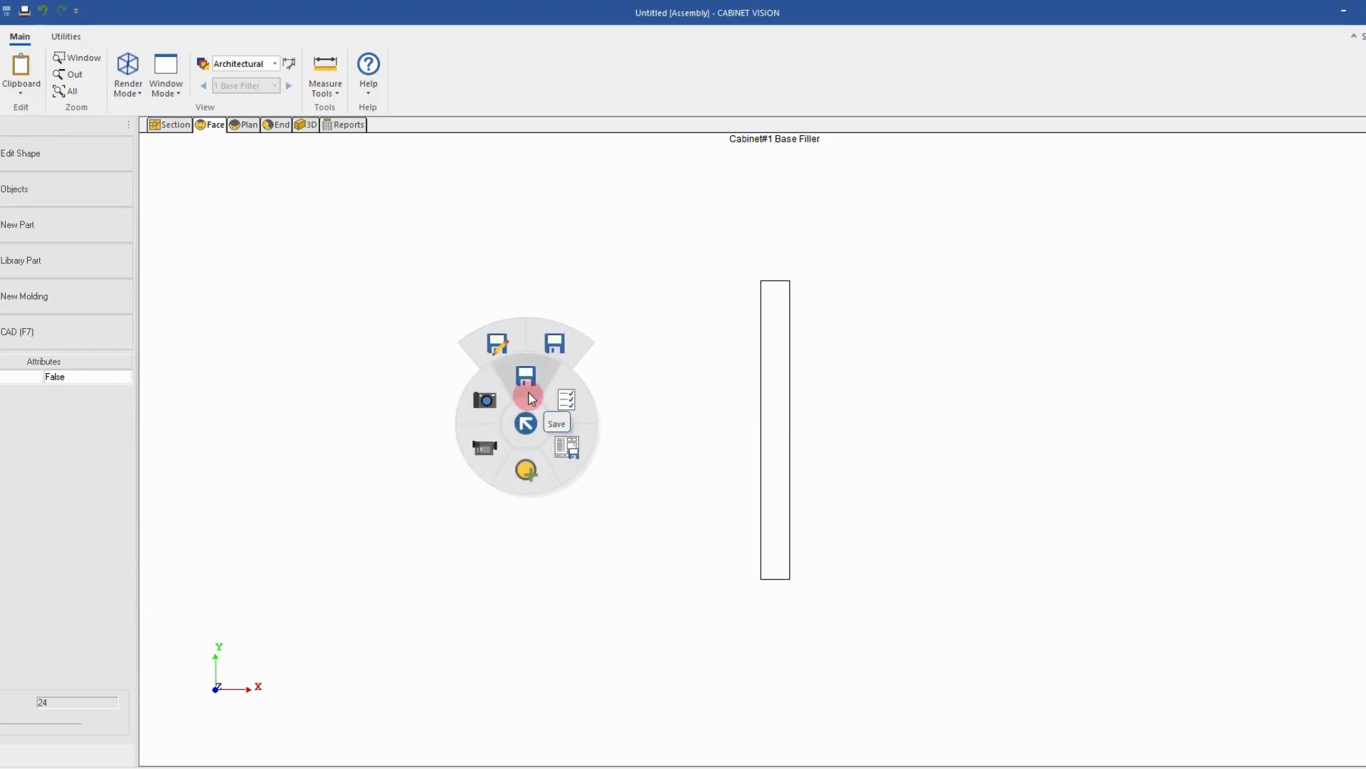
click(497, 344)
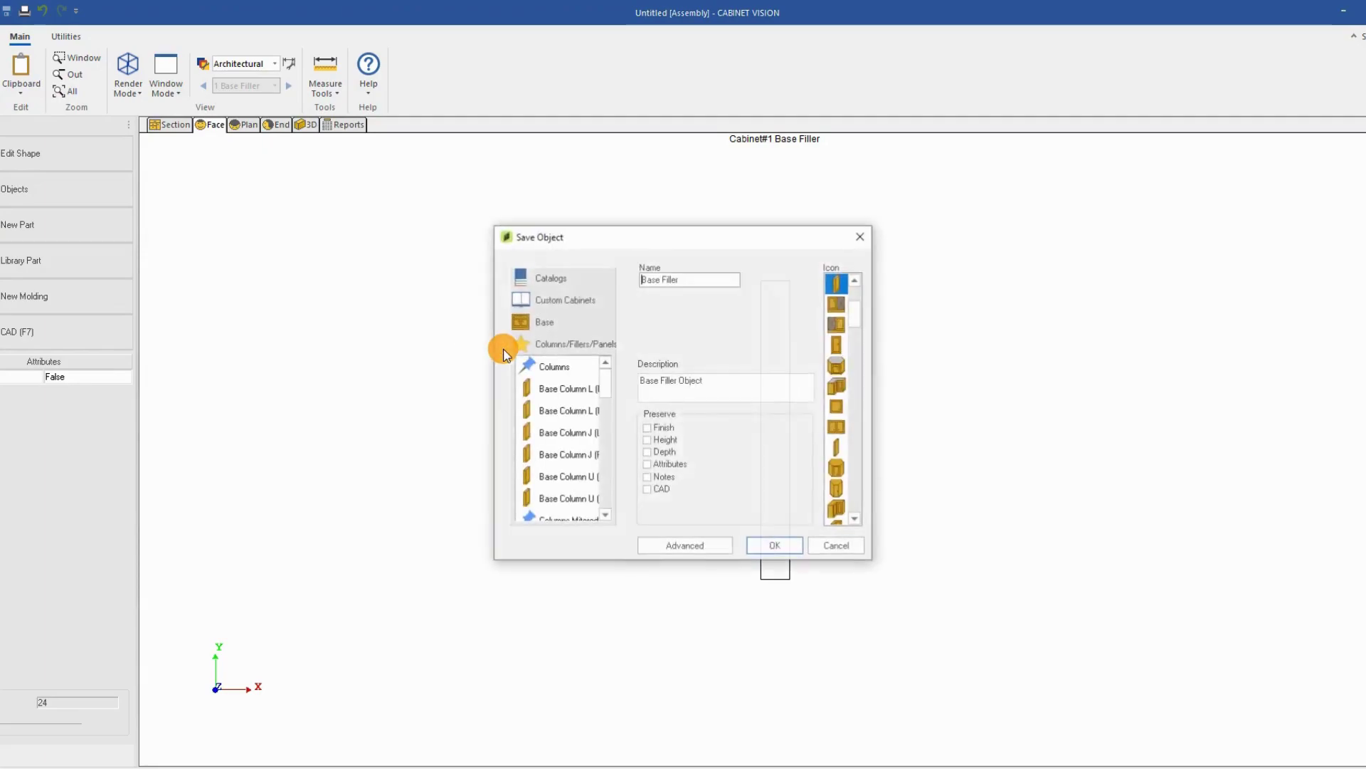
click(648, 465)
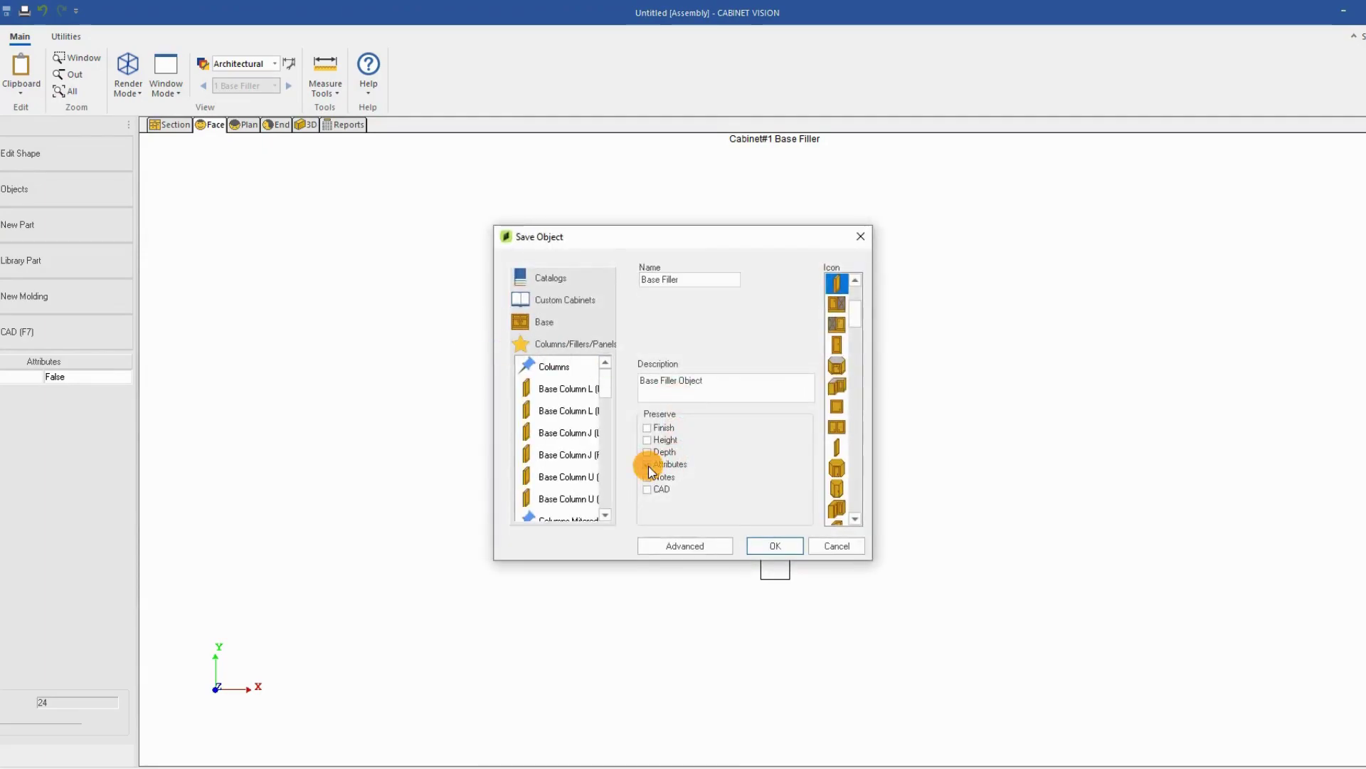
click(688, 283)
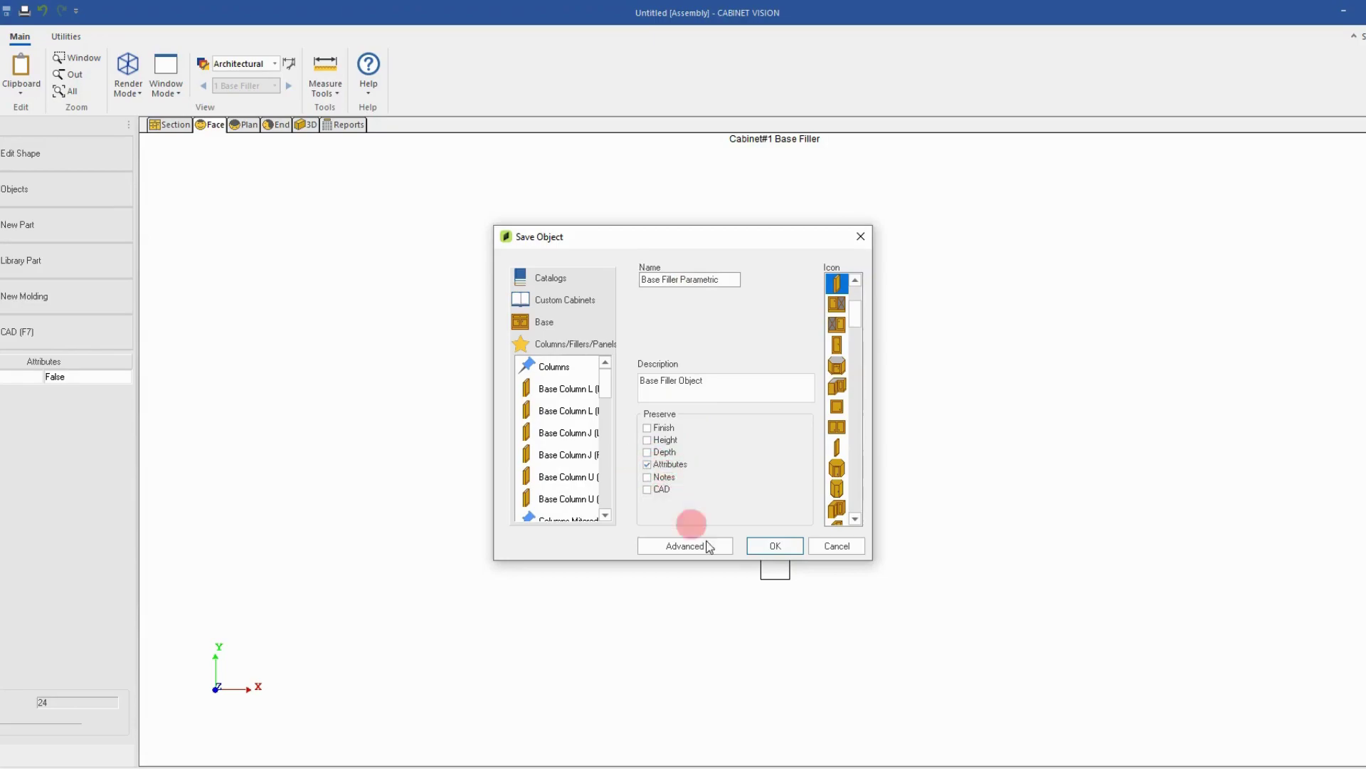
click(761, 546)
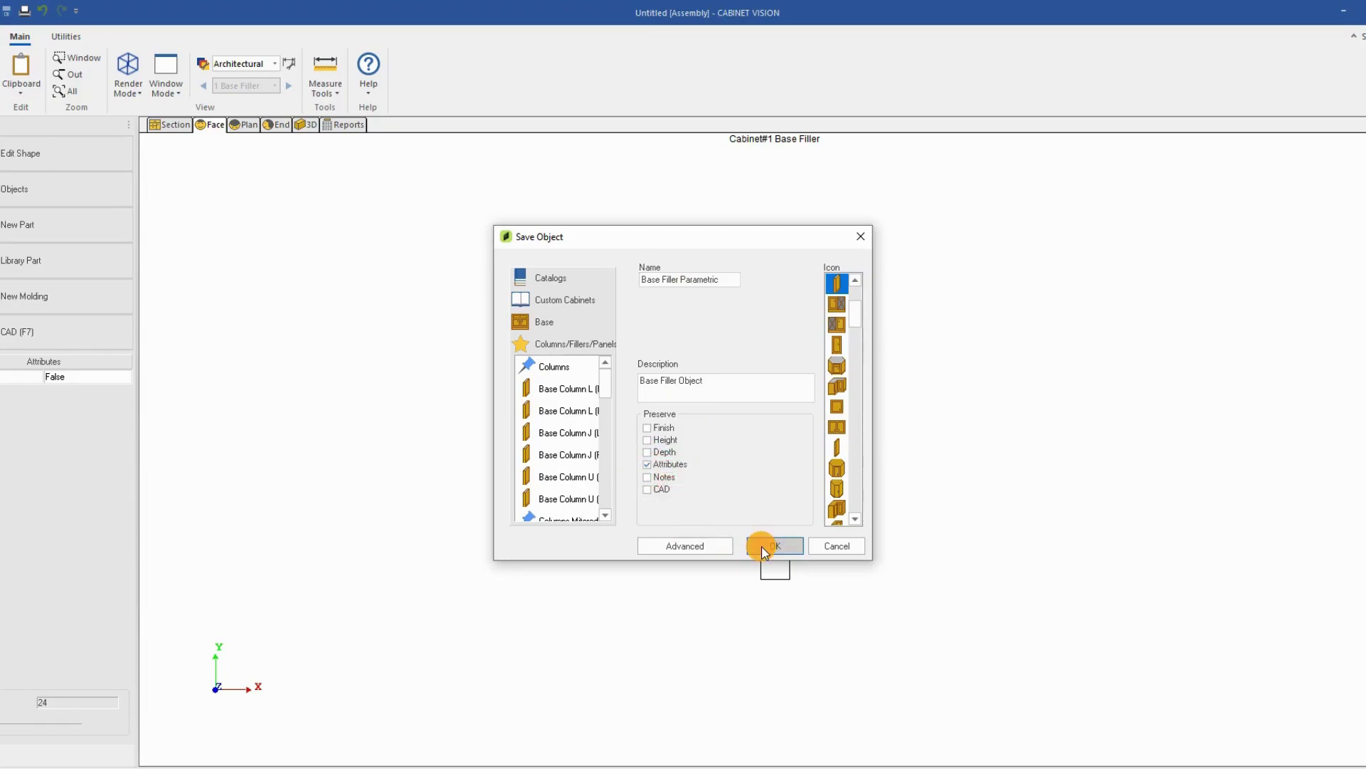
Return to the room elevation and place a Base Filler Parametric about 32 1/2 to the right of the existing filler.
click(4, 74)
click(343, 538)
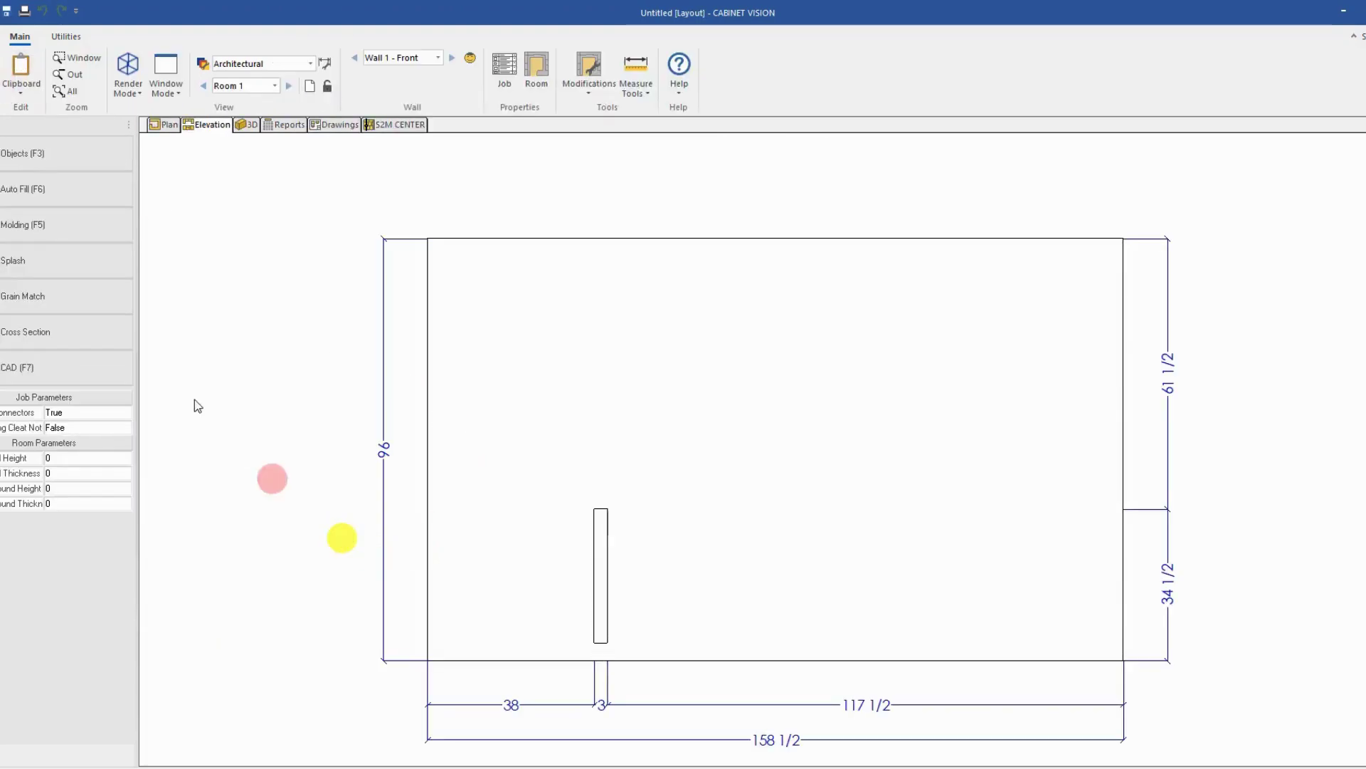
click(45, 144)
scroll(117, 400, down, 3)
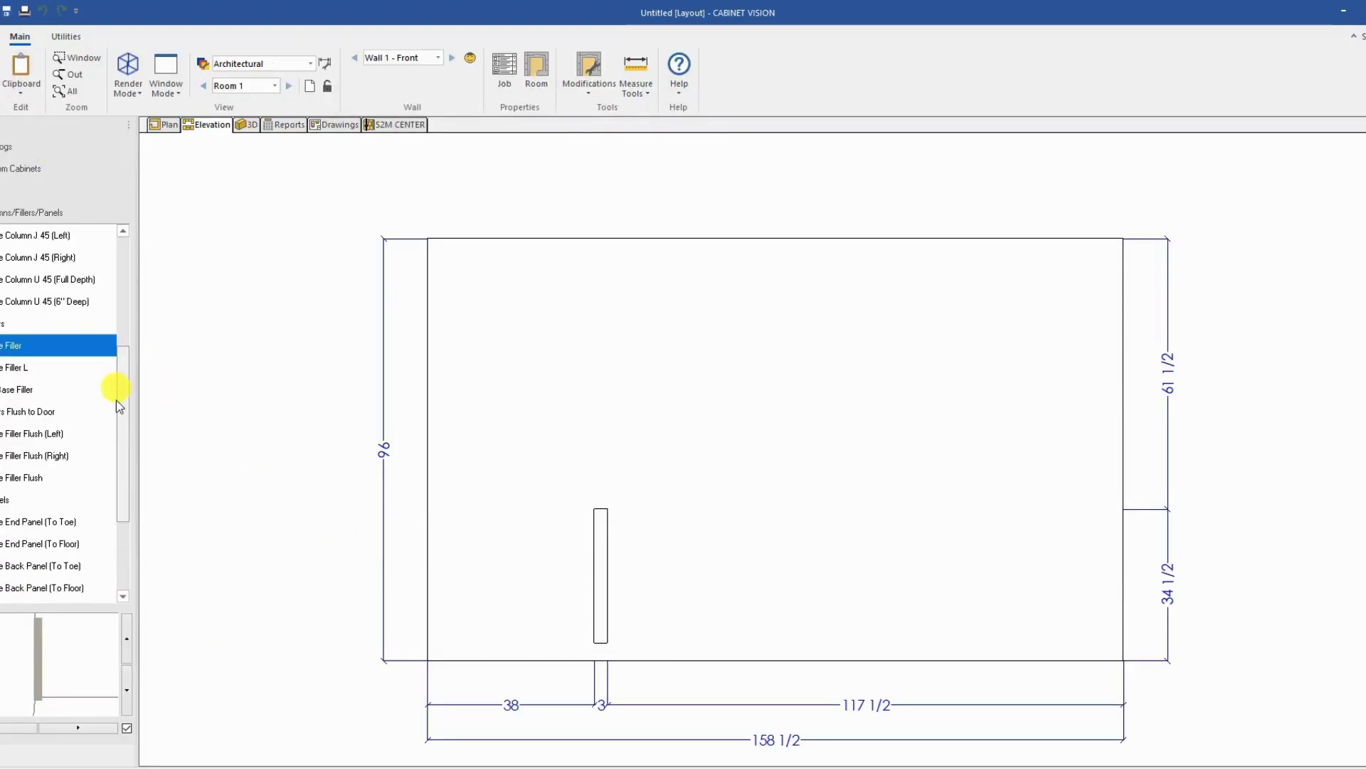
scroll(118, 405, down, 2)
click(18, 587)
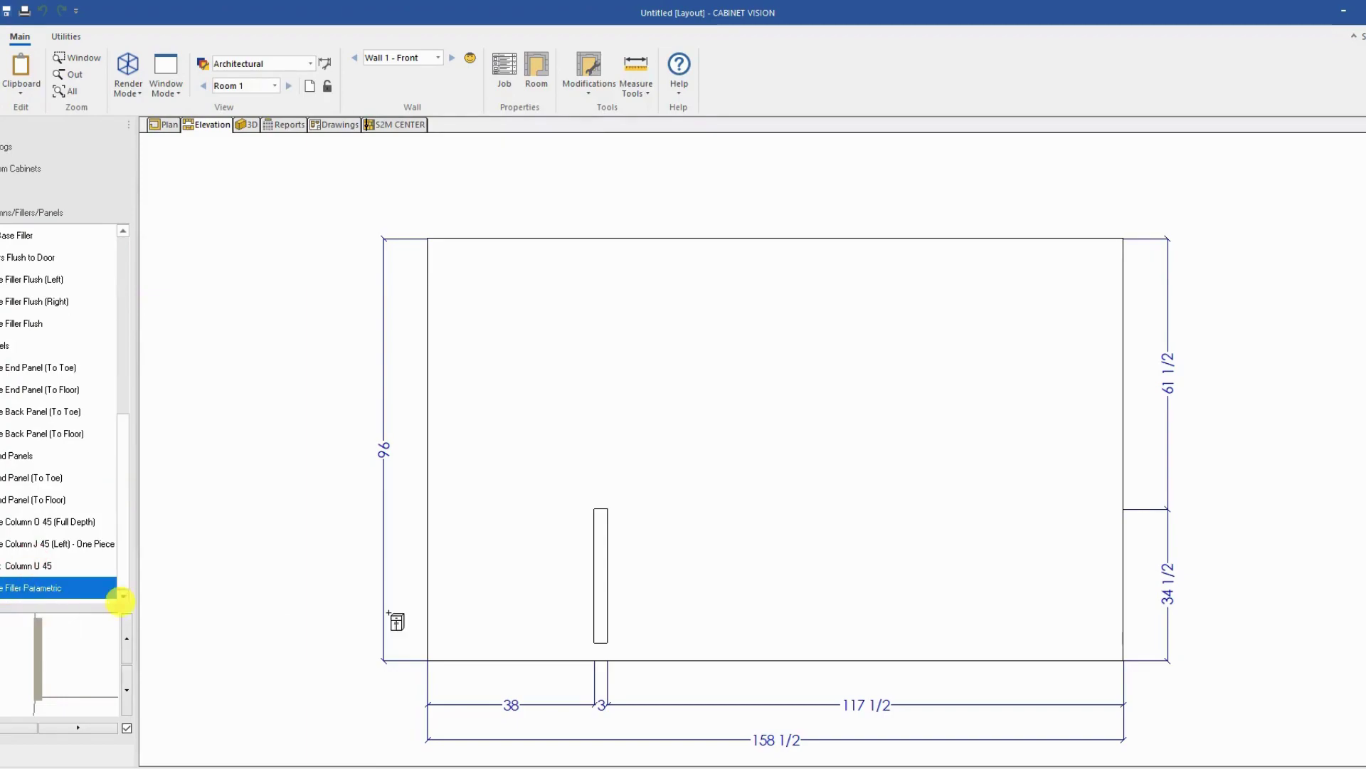
click(583, 601)
click(758, 562)
right_click(681, 534)
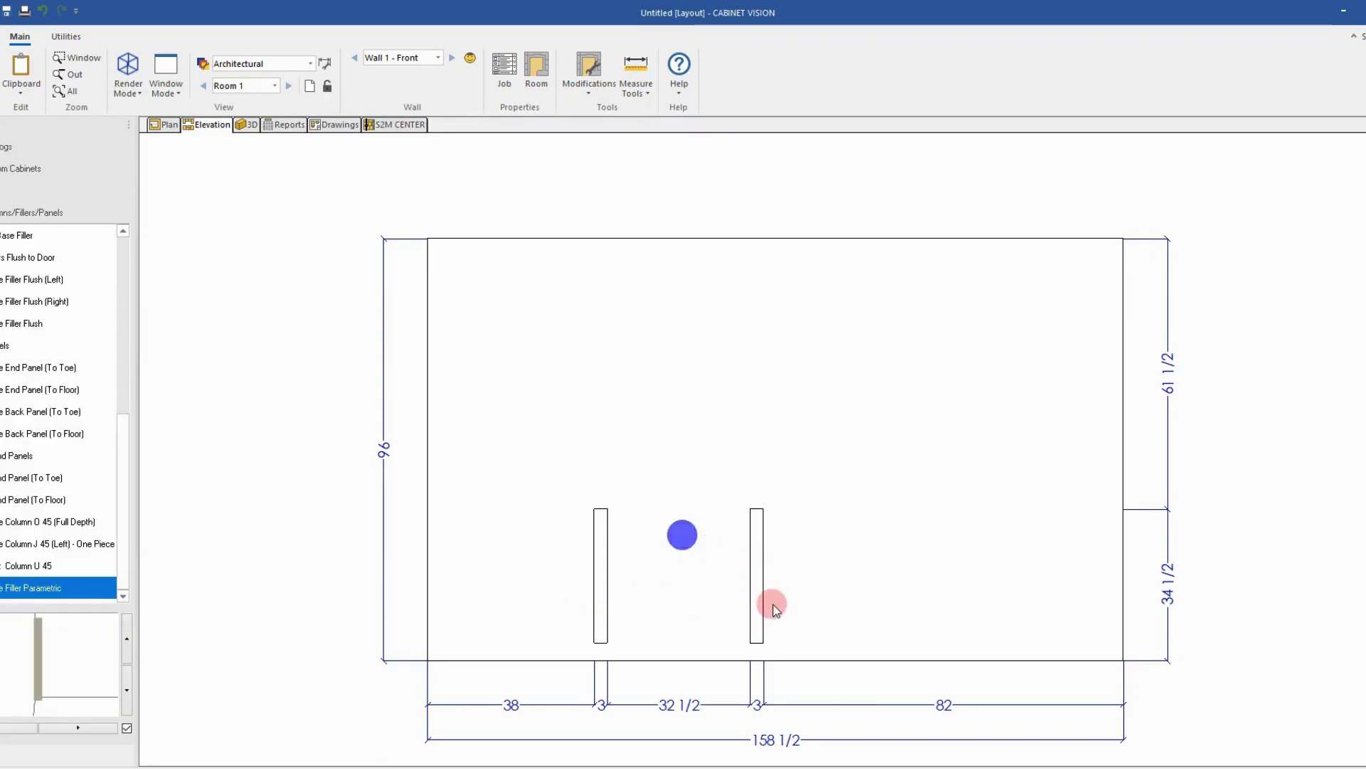
Check the placed parametric filler on the wall by setting its tofloor attribute to True and back to False.
click(755, 595)
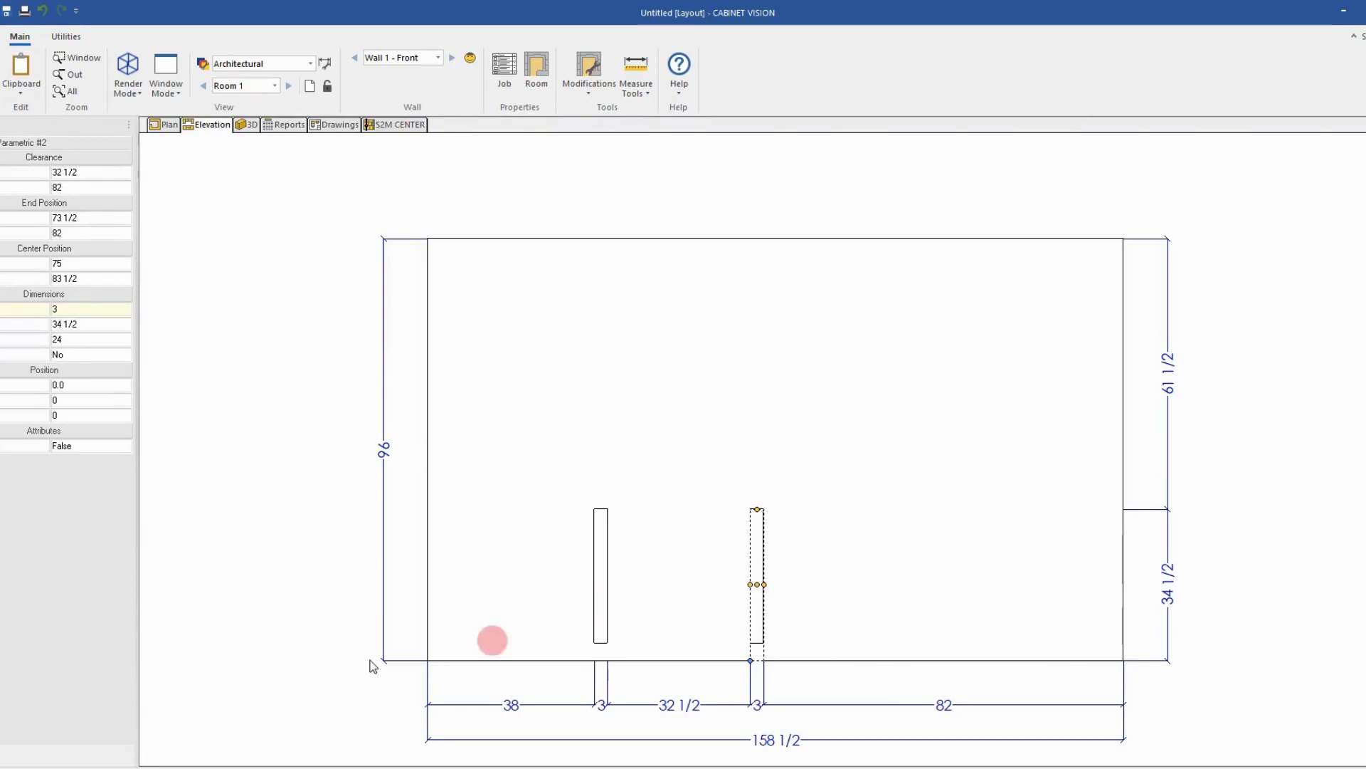
click(77, 447)
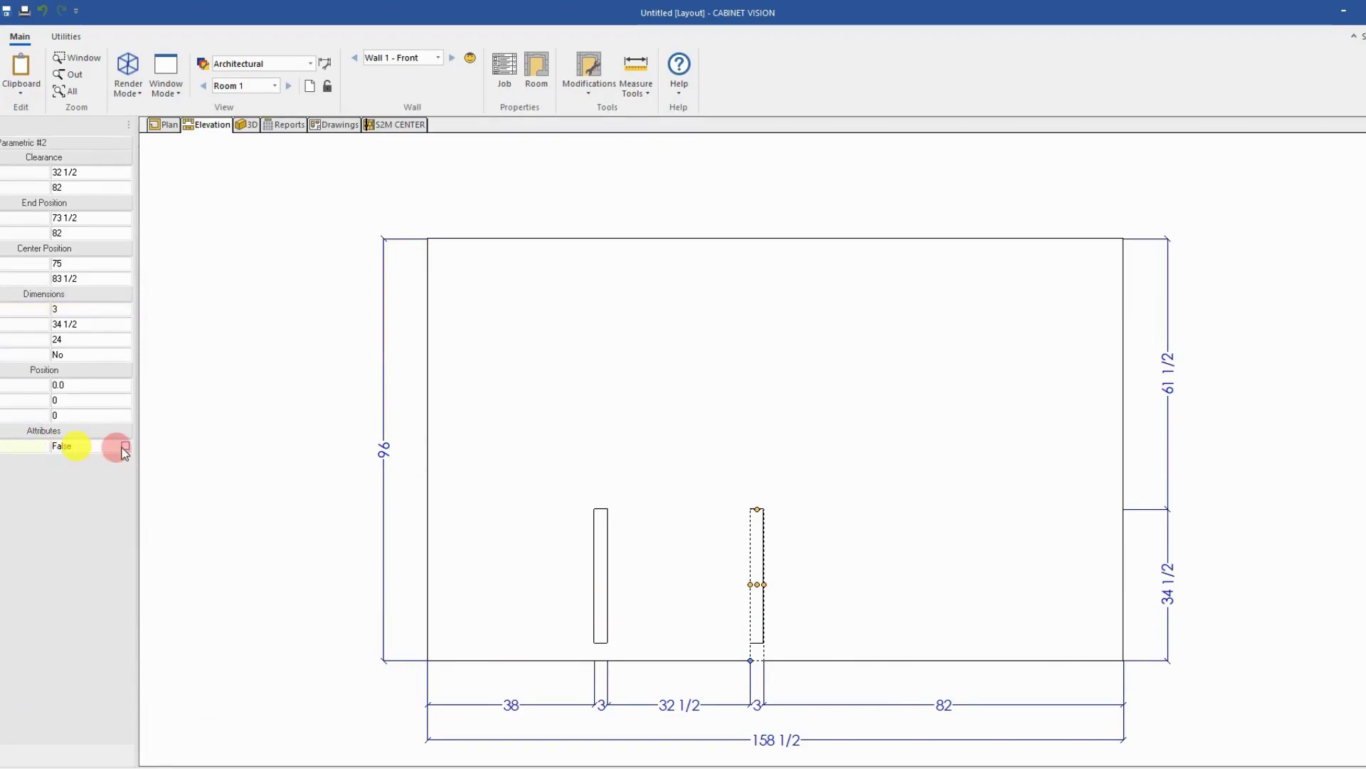
click(331, 544)
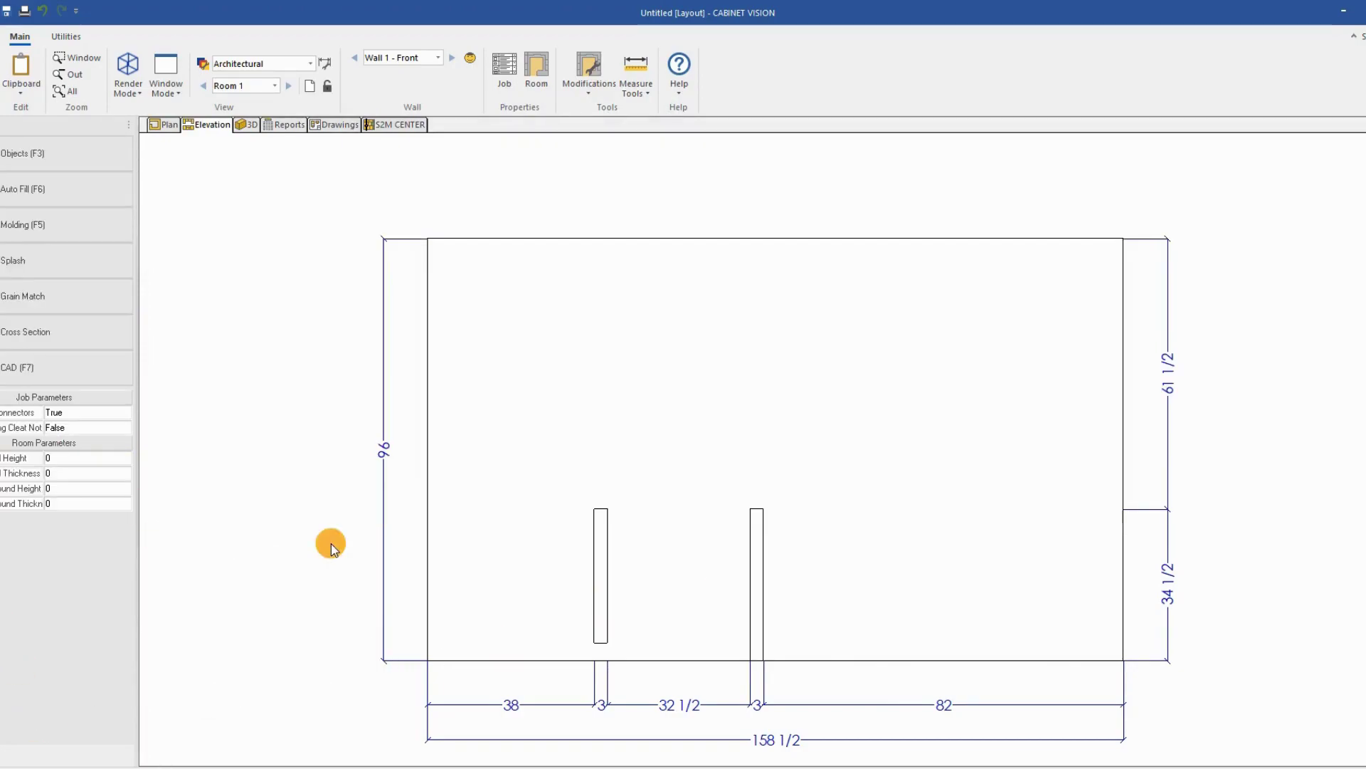
click(757, 595)
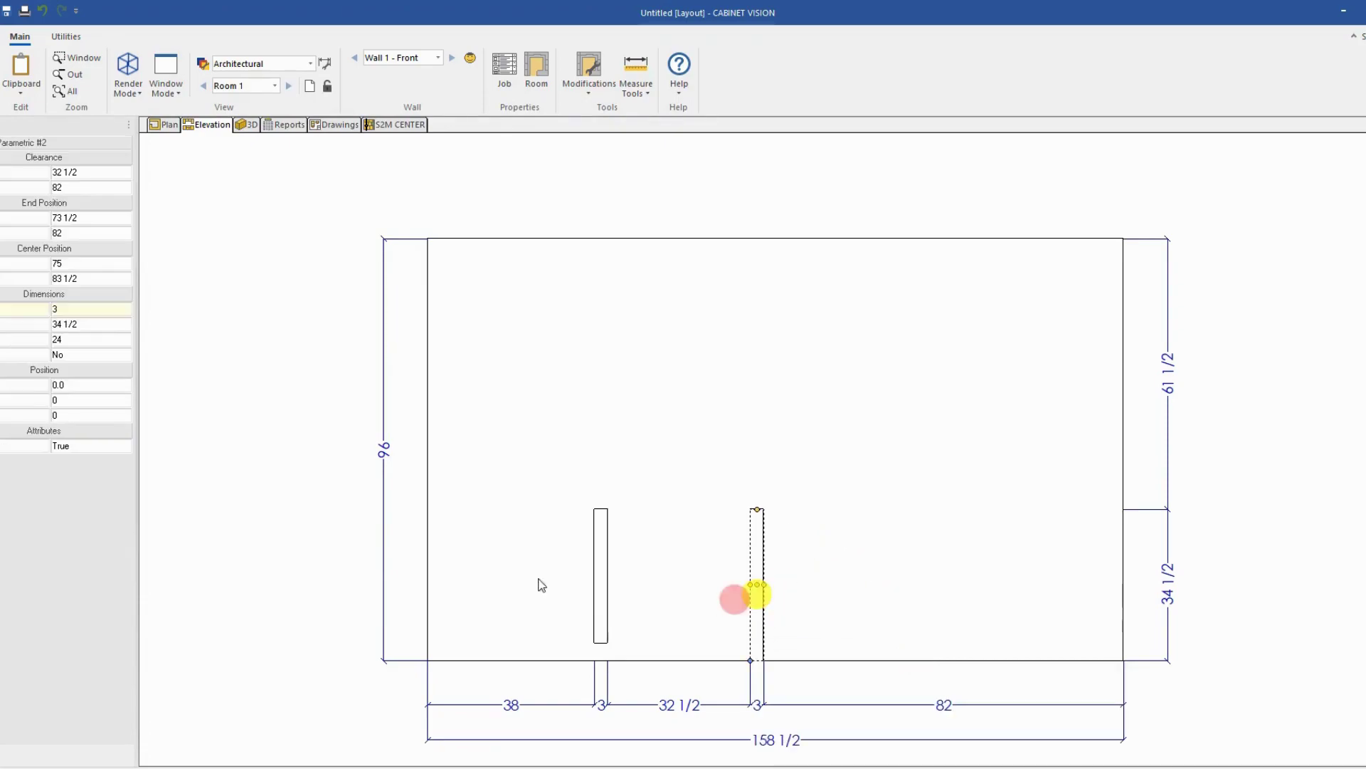
click(125, 447)
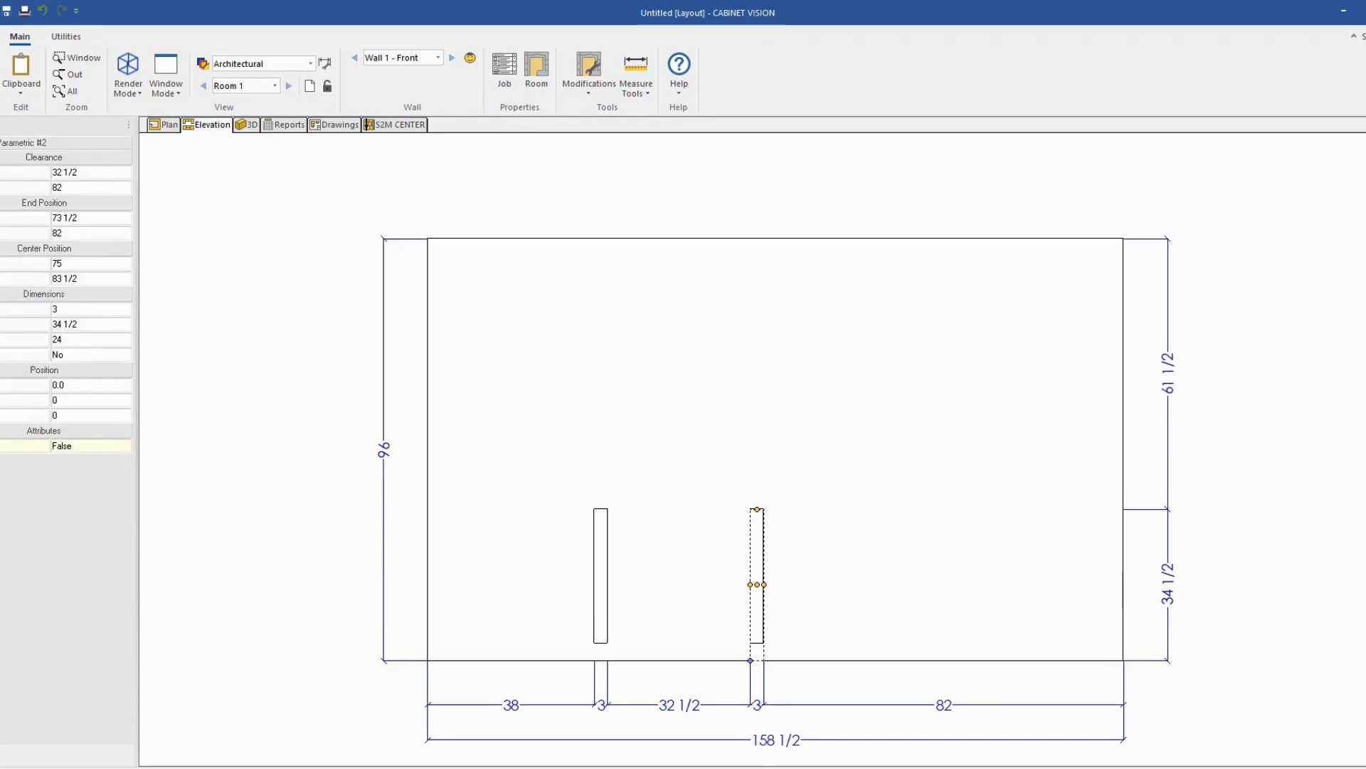